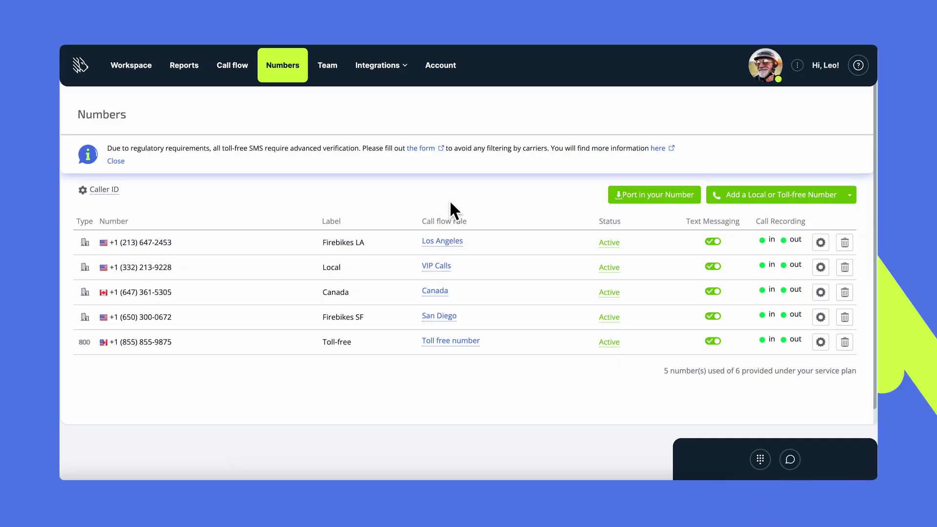
pyautogui.click(766, 196)
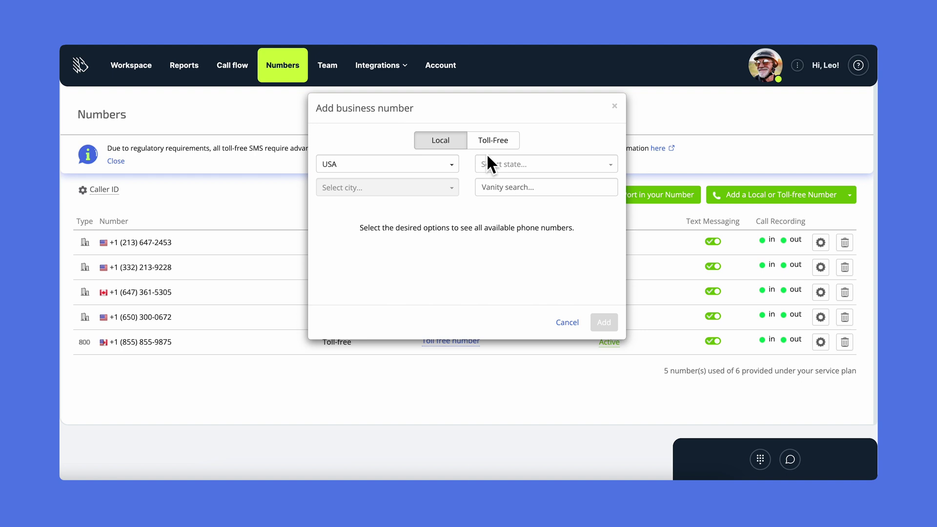
pyautogui.click(442, 165)
pyautogui.click(414, 181)
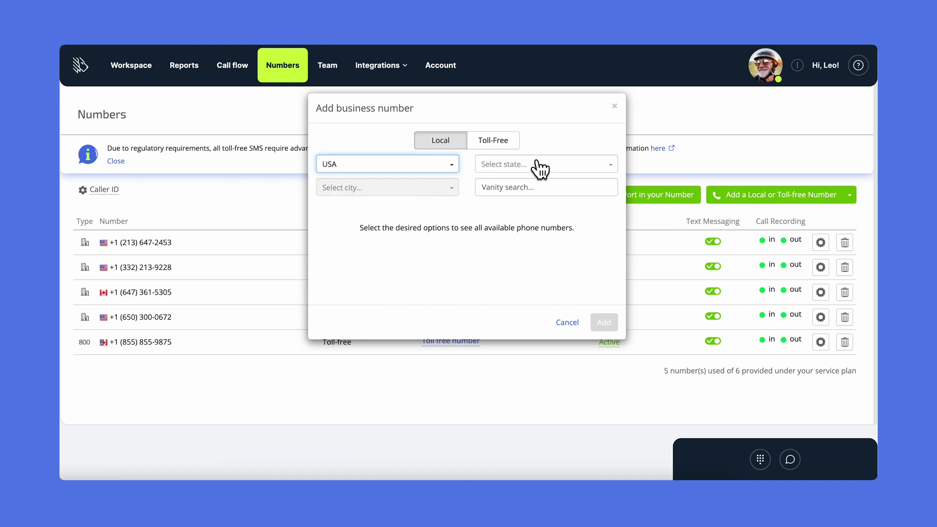
pyautogui.click(537, 164)
pyautogui.click(508, 224)
pyautogui.click(437, 188)
pyautogui.scroll(-5, 386, 244)
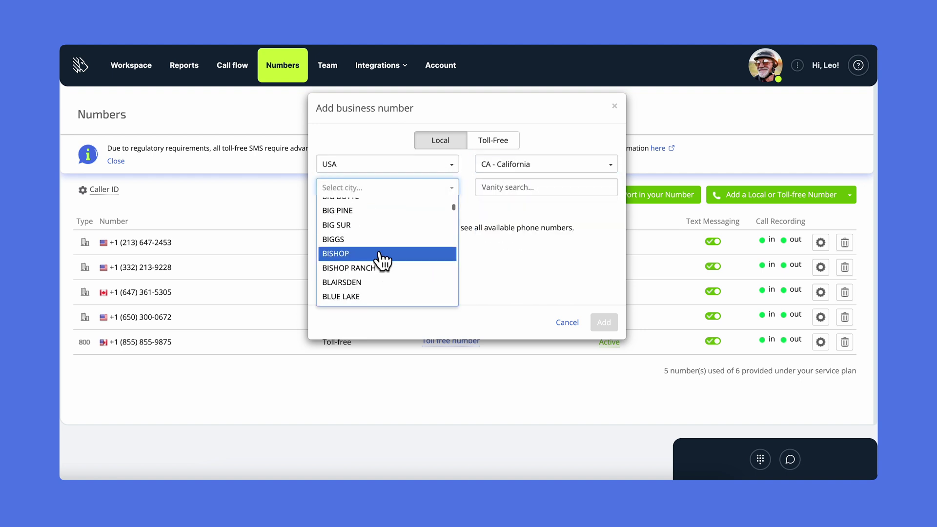
pyautogui.click(390, 235)
pyautogui.click(518, 190)
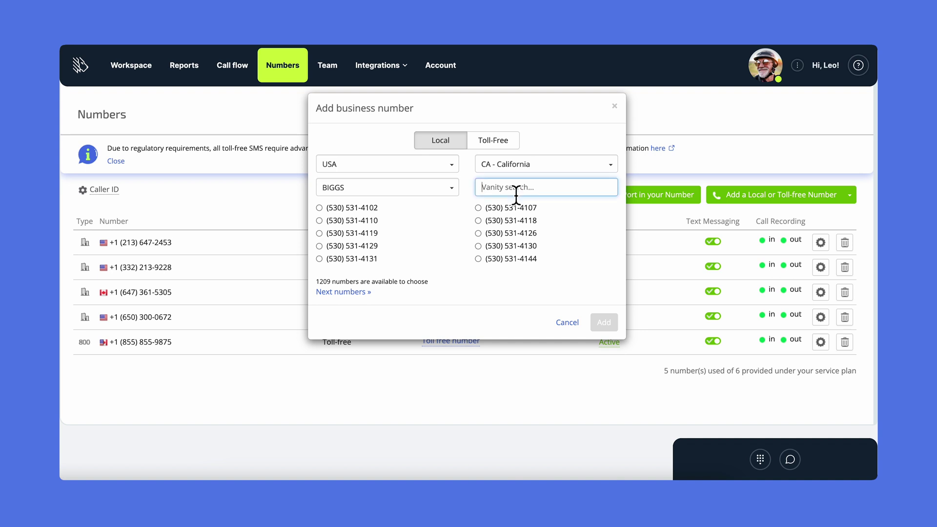
pyautogui.click(479, 208)
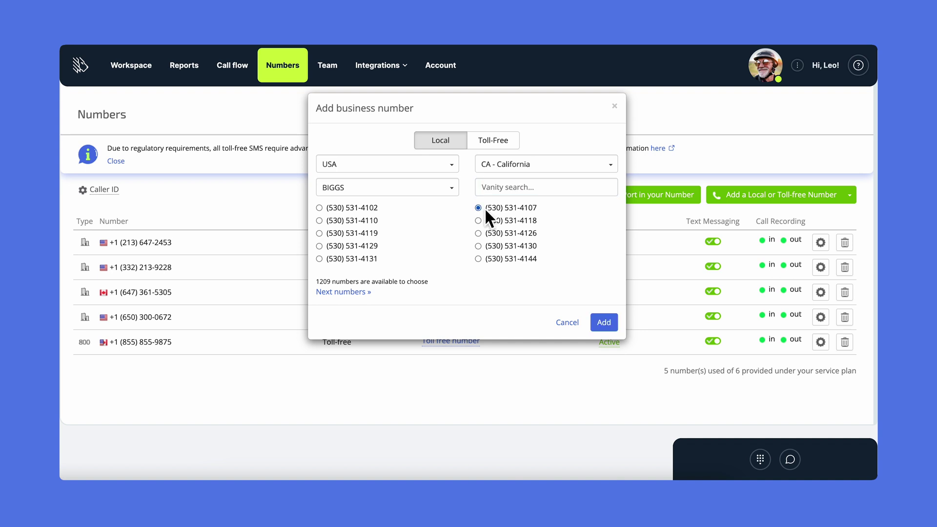
pyautogui.click(604, 324)
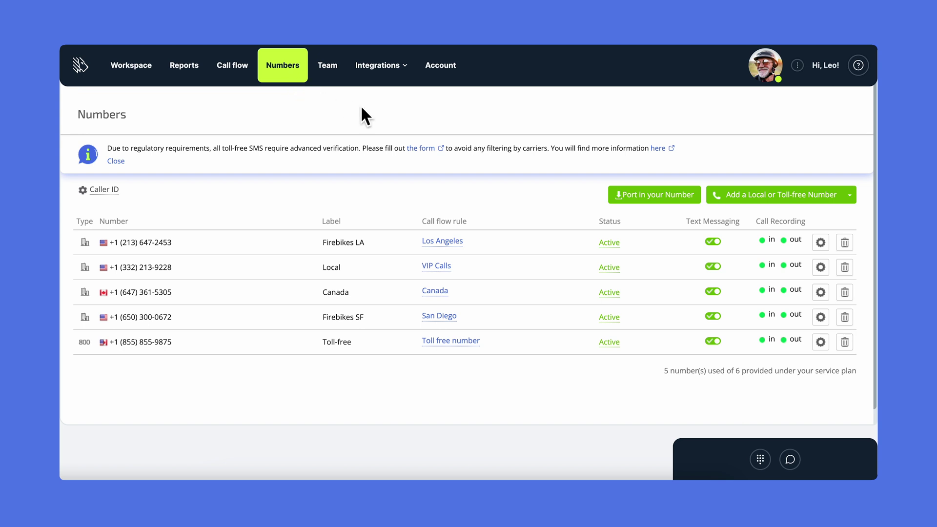
pyautogui.click(655, 200)
# Toggle Firebikes LA text messaging off and on, then show the business number as caller ID.
pyautogui.click(712, 241)
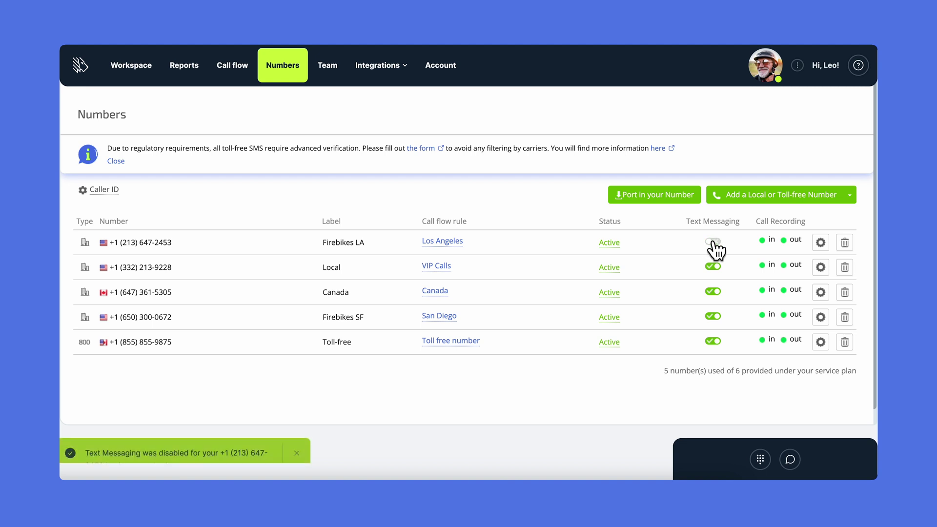
pyautogui.click(712, 241)
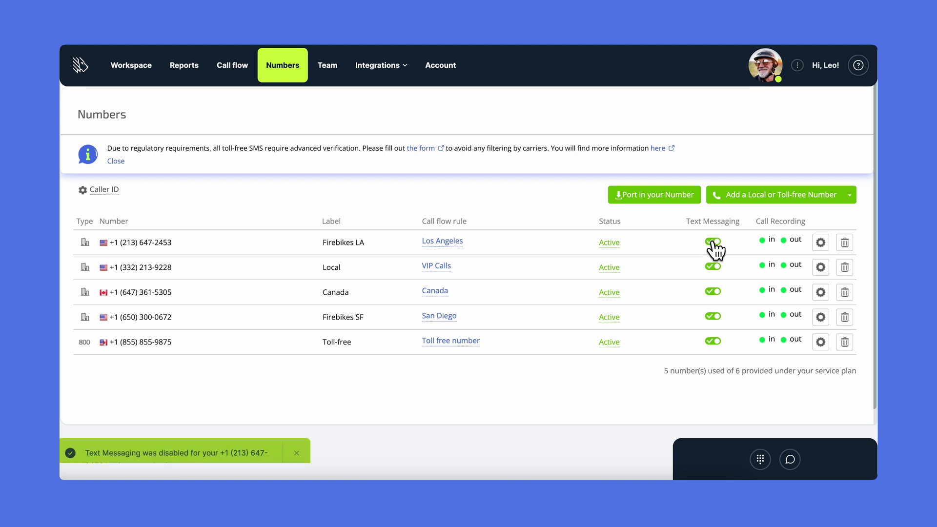
pyautogui.click(108, 193)
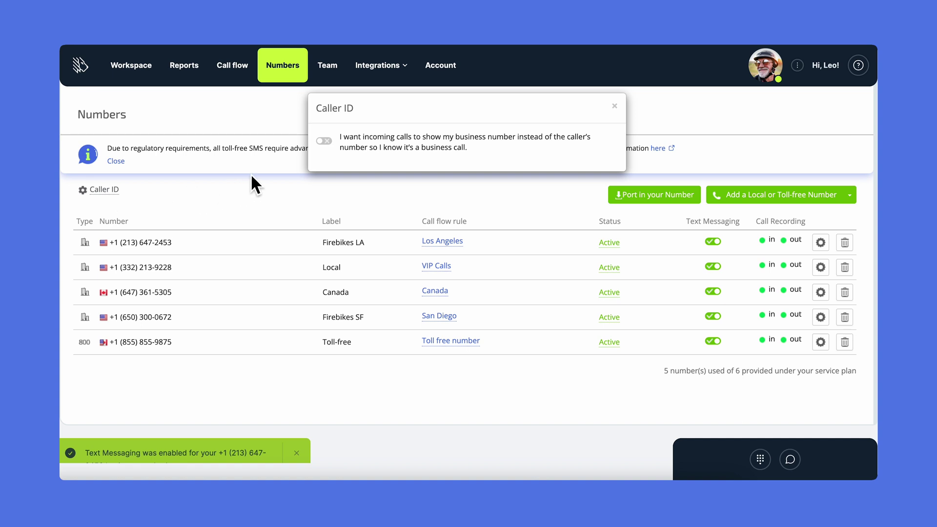
pyautogui.click(325, 142)
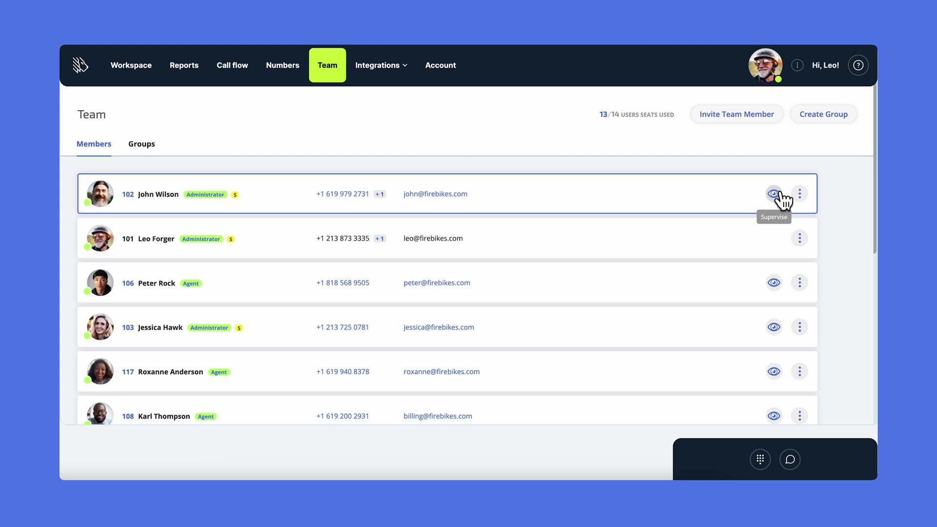
# Start a new team member invitation from the Team page.
pyautogui.click(752, 114)
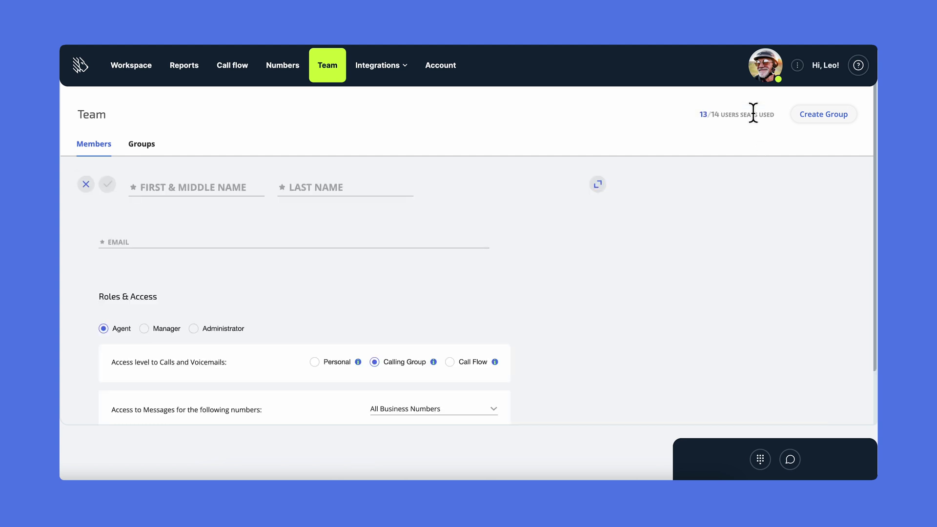
# Expand the new-member form to full view and scroll through its Roles & Access defaults.
pyautogui.click(595, 186)
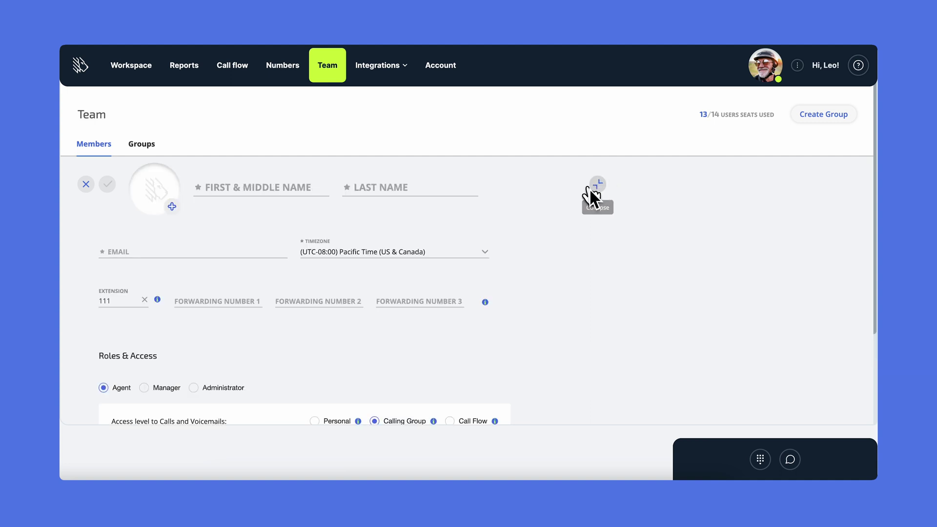
pyautogui.scroll(-2, 319, 177)
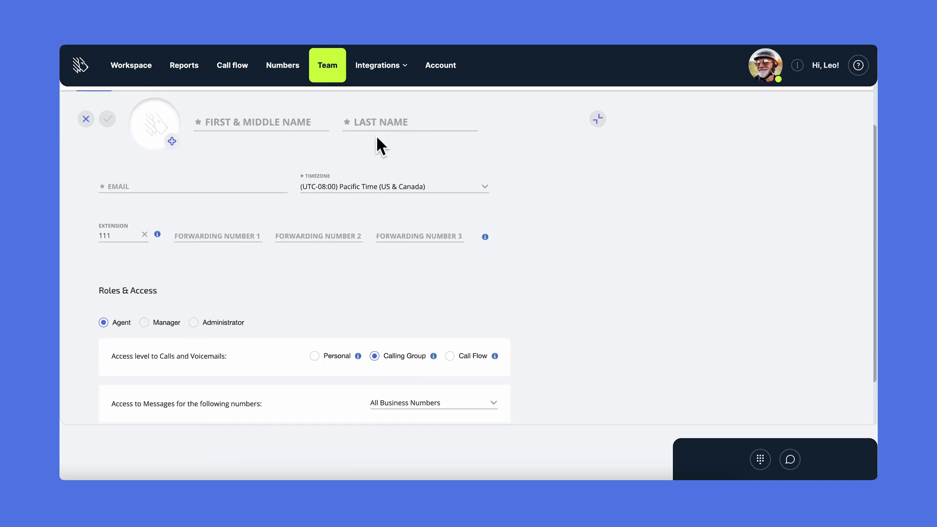
pyautogui.scroll(-2, 273, 164)
pyautogui.scroll(-1, 230, 173)
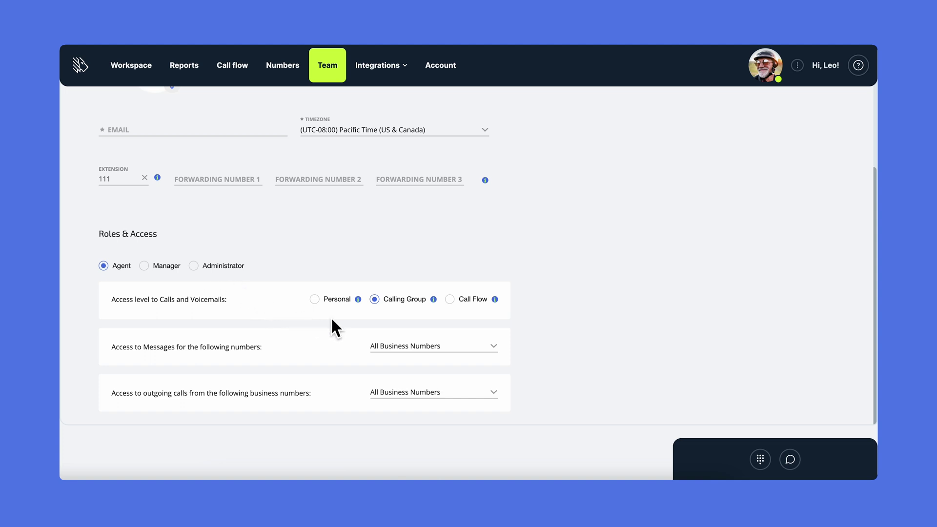
# Check message access numbers and try Manager role options, then set the role to Administrator.
pyautogui.click(494, 345)
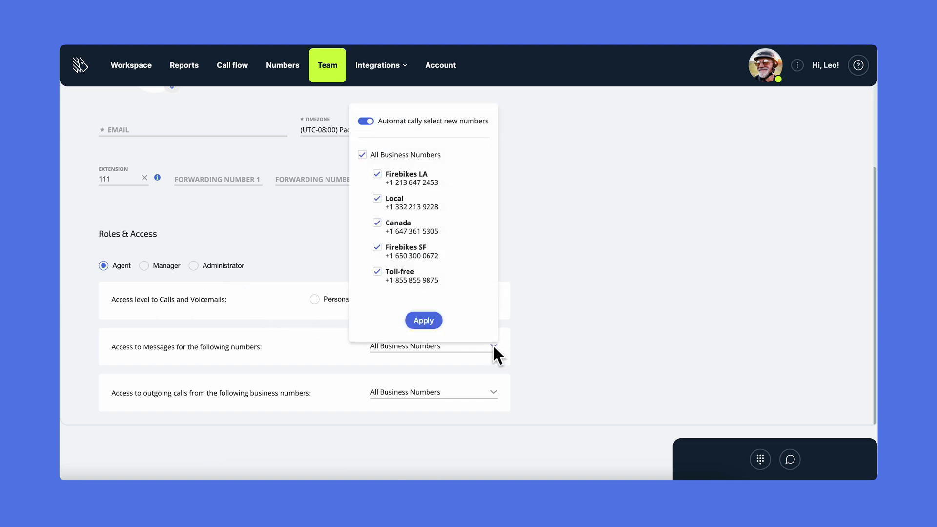
pyautogui.click(555, 326)
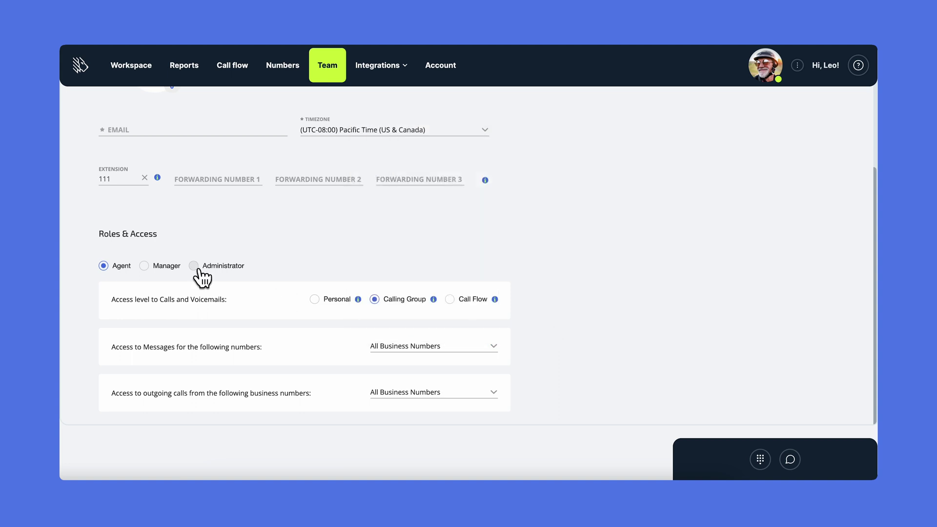
pyautogui.click(145, 267)
pyautogui.scroll(-2, 218, 250)
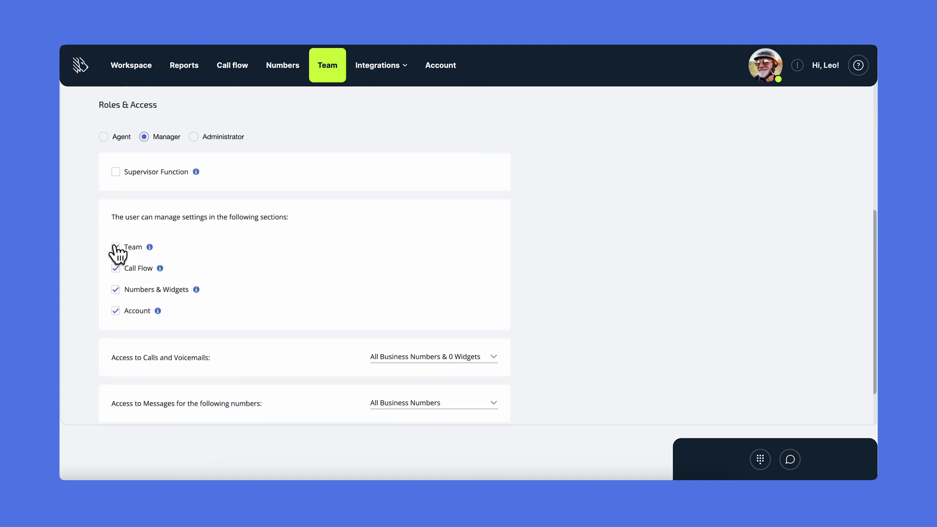
pyautogui.click(115, 247)
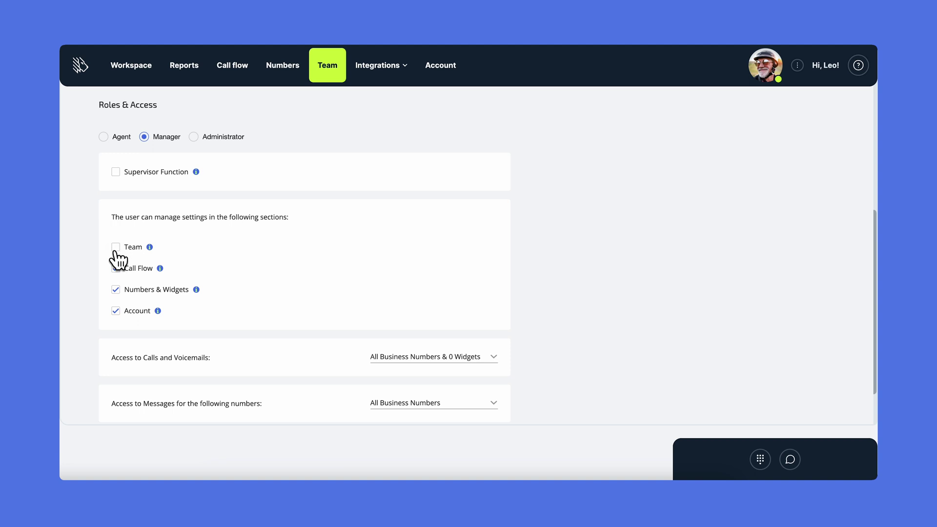
pyautogui.click(116, 173)
pyautogui.click(194, 138)
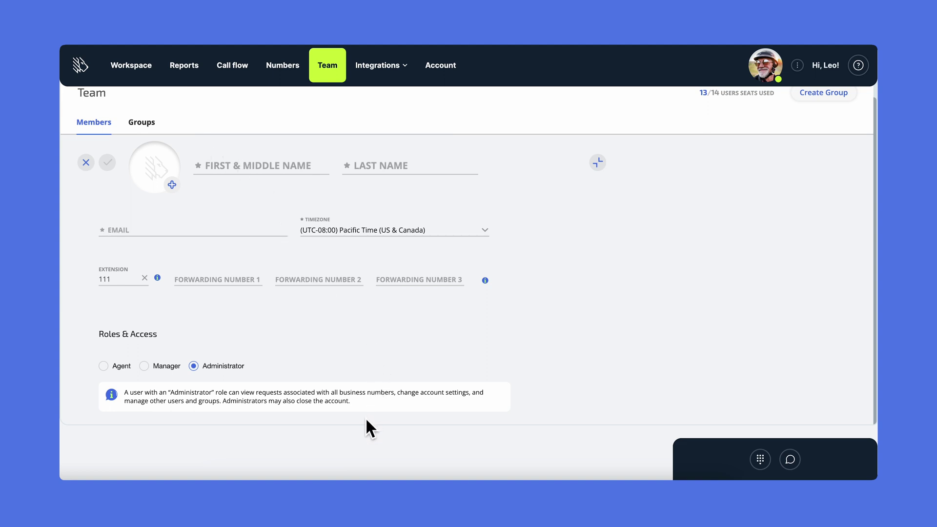
pyautogui.scroll(1, 366, 420)
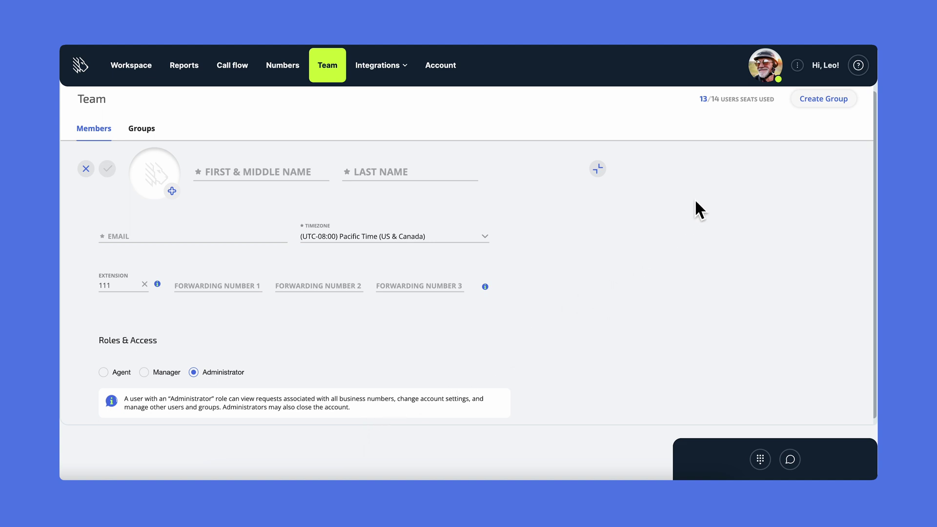
# Create and save a group renamed 'LA support' with the first two listed members.
pyautogui.click(809, 100)
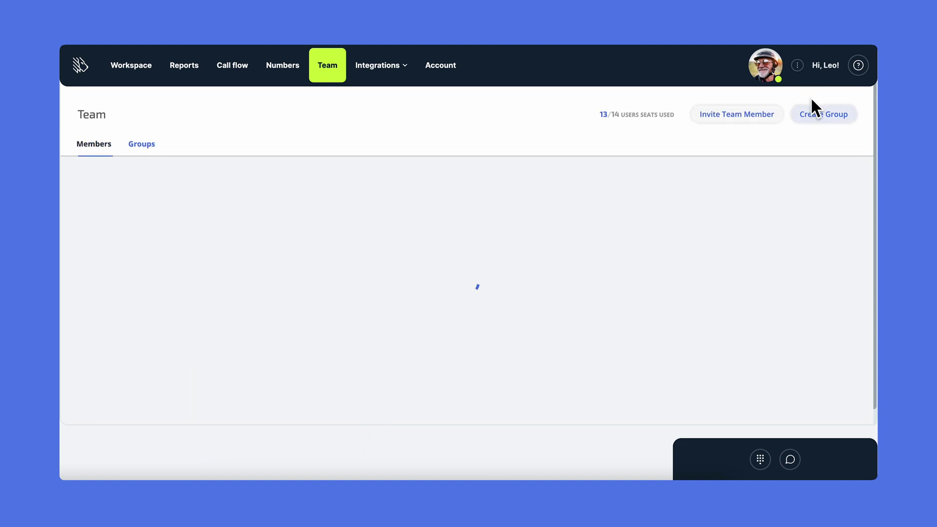
pyautogui.press('BackSpace')
pyautogui.press('BackSpace')
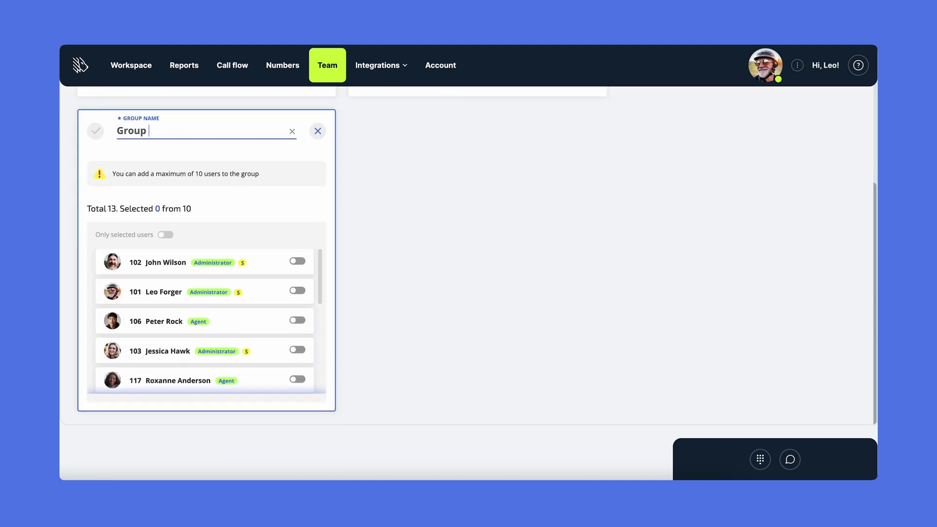
pyautogui.press('BackSpace')
pyautogui.press('BackSpace')
pyautogui.press('BackSpace')
pyautogui.write('LA support')
pyautogui.click(297, 261)
pyautogui.click(297, 290)
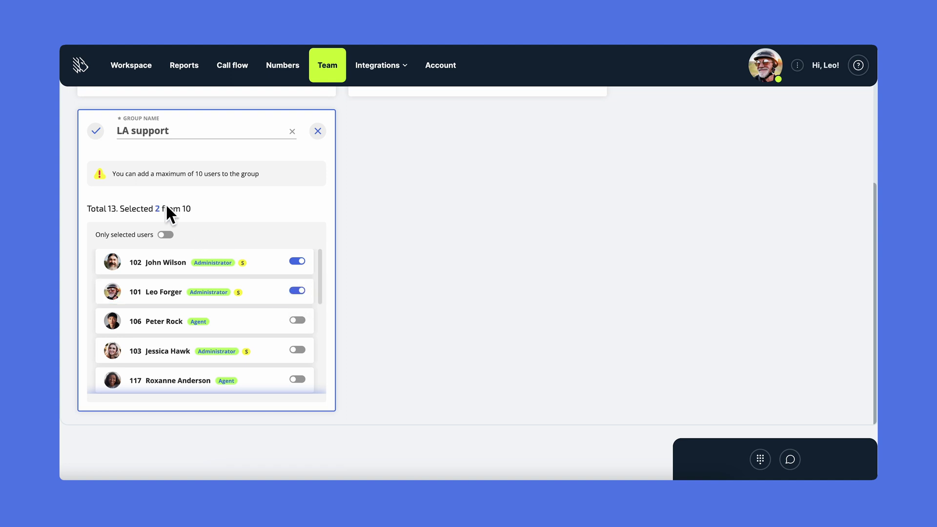
pyautogui.click(93, 131)
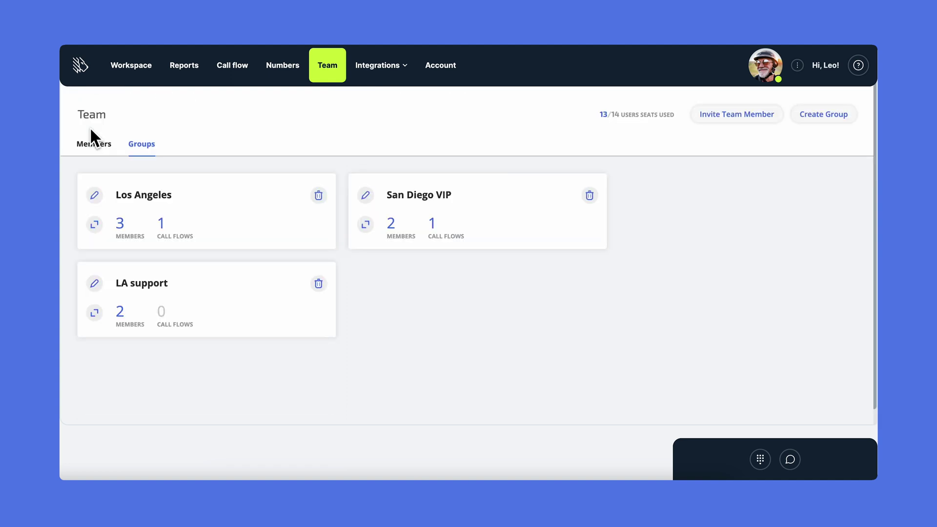
pyautogui.click(366, 225)
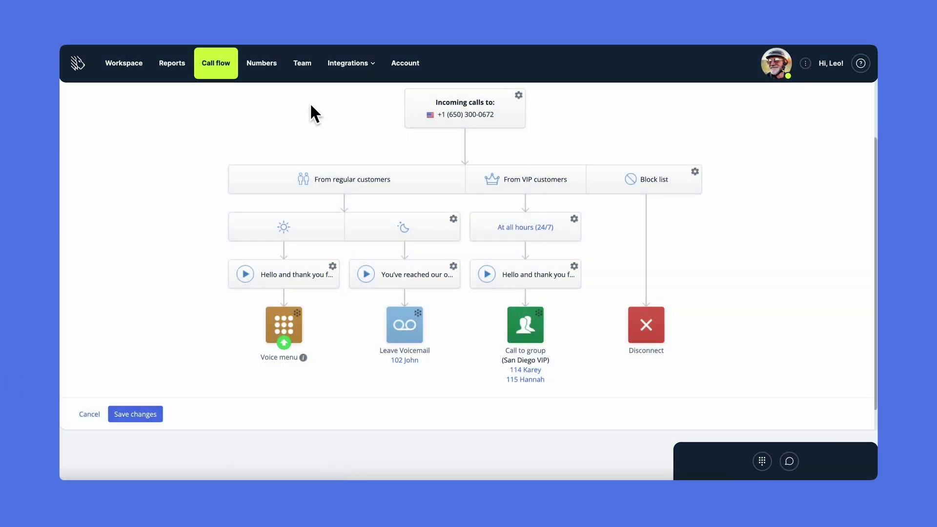
pyautogui.click(462, 119)
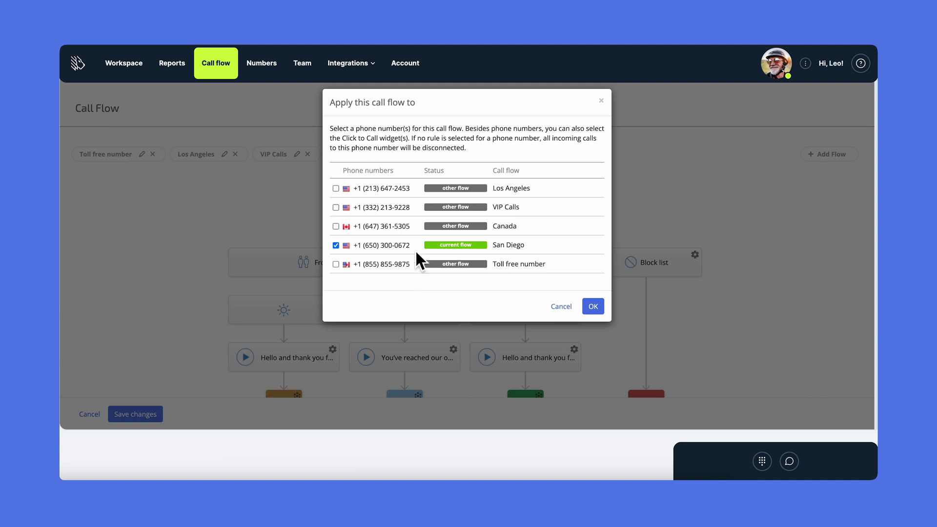
pyautogui.click(593, 306)
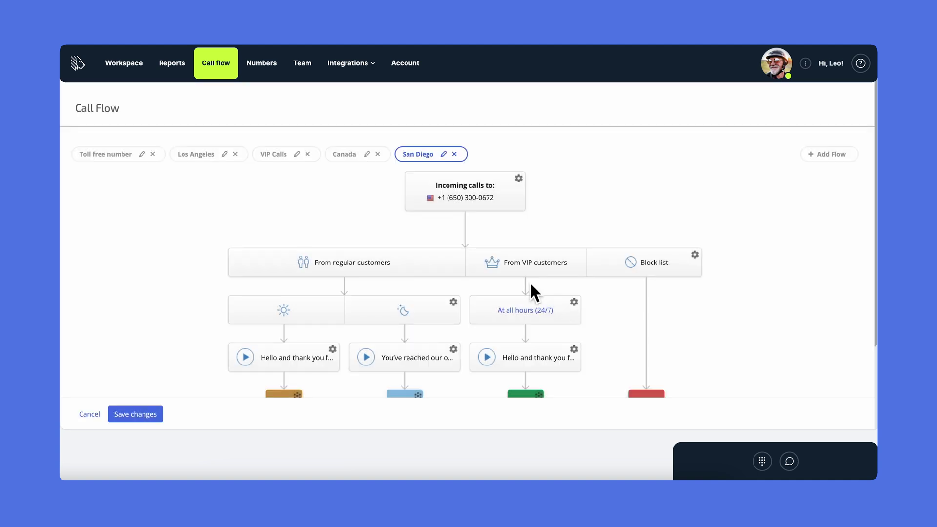
pyautogui.scroll(-2, 486, 259)
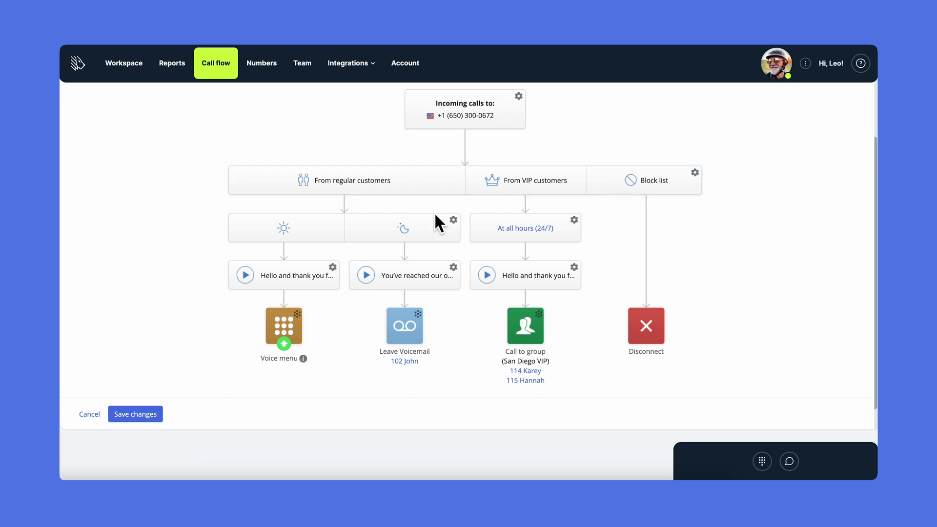
pyautogui.click(331, 234)
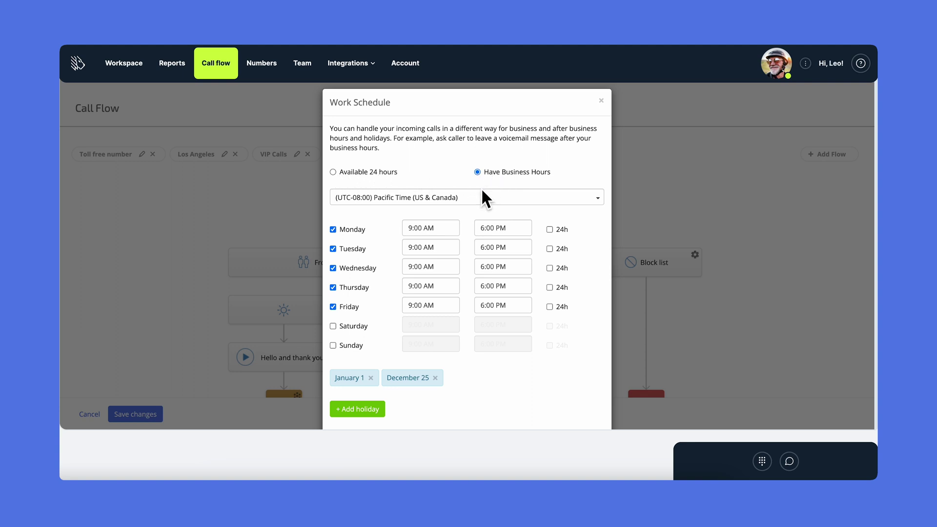
pyautogui.scroll(-2, 470, 241)
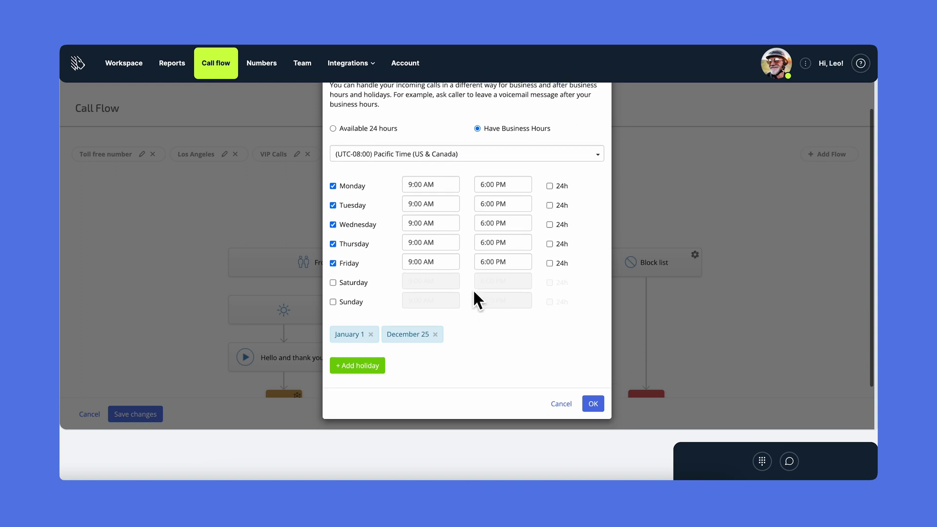
pyautogui.click(559, 401)
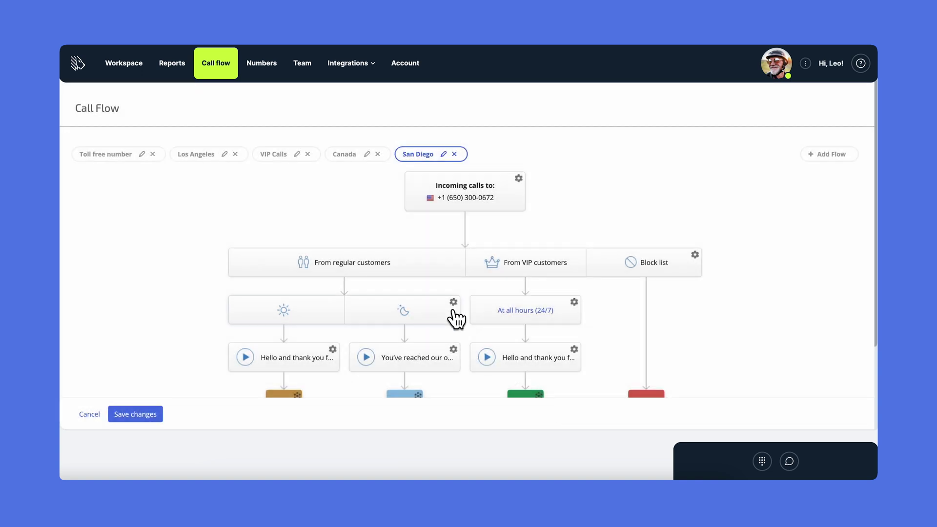
pyautogui.scroll(-2, 449, 318)
pyautogui.scroll(-1, 439, 273)
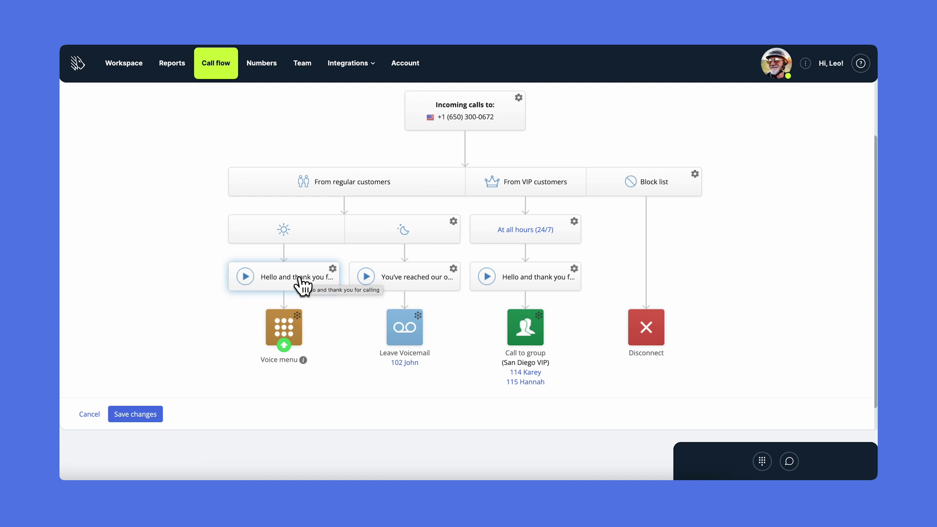
pyautogui.click(299, 317)
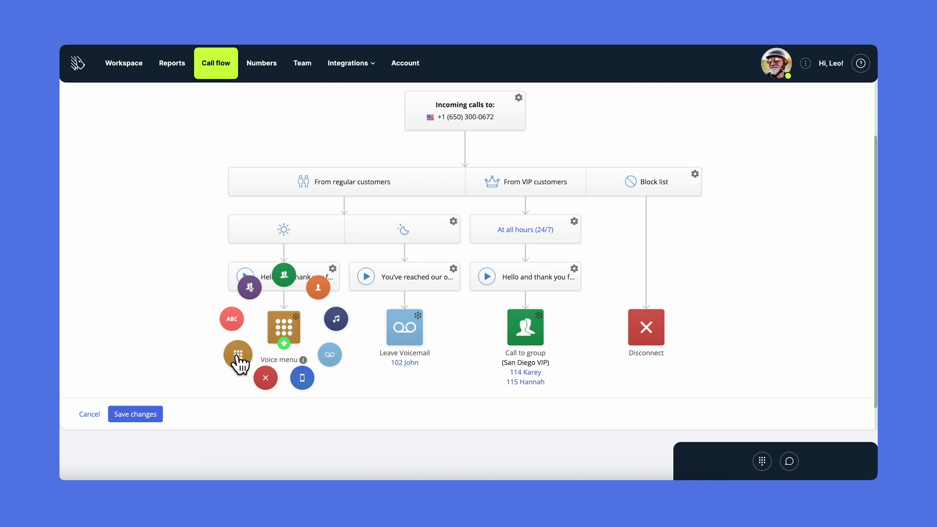
pyautogui.click(283, 342)
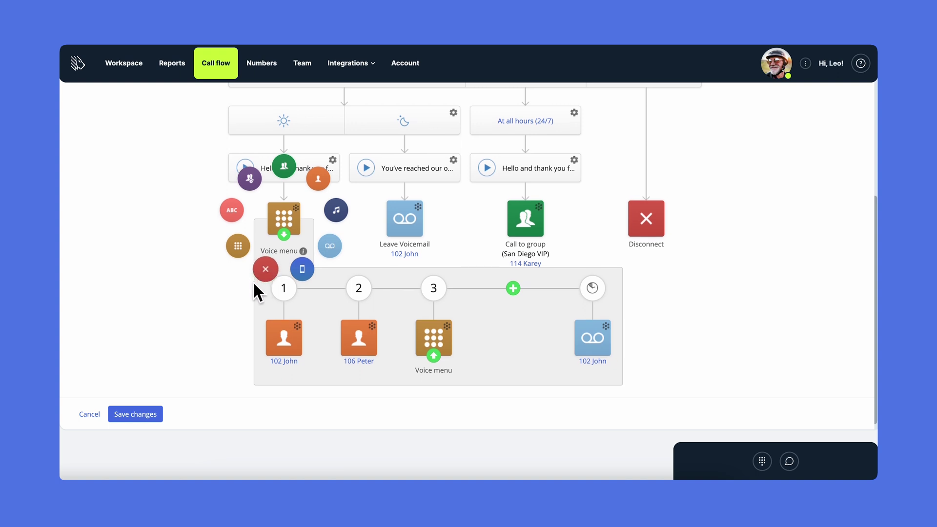
pyautogui.click(423, 355)
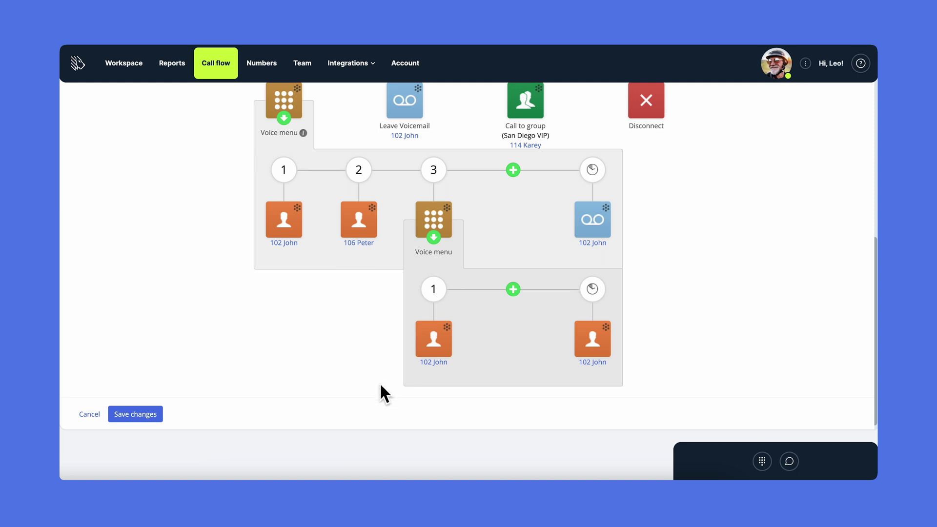
pyautogui.click(433, 239)
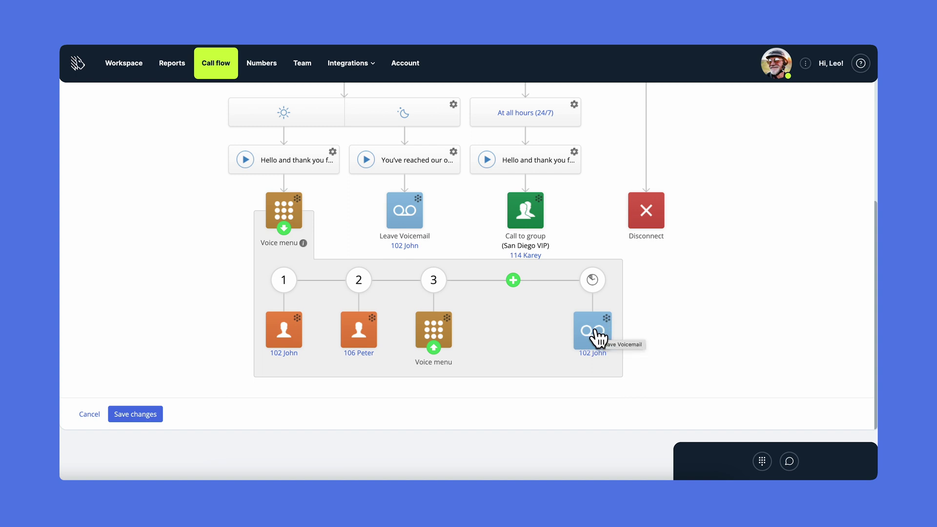
pyautogui.click(284, 228)
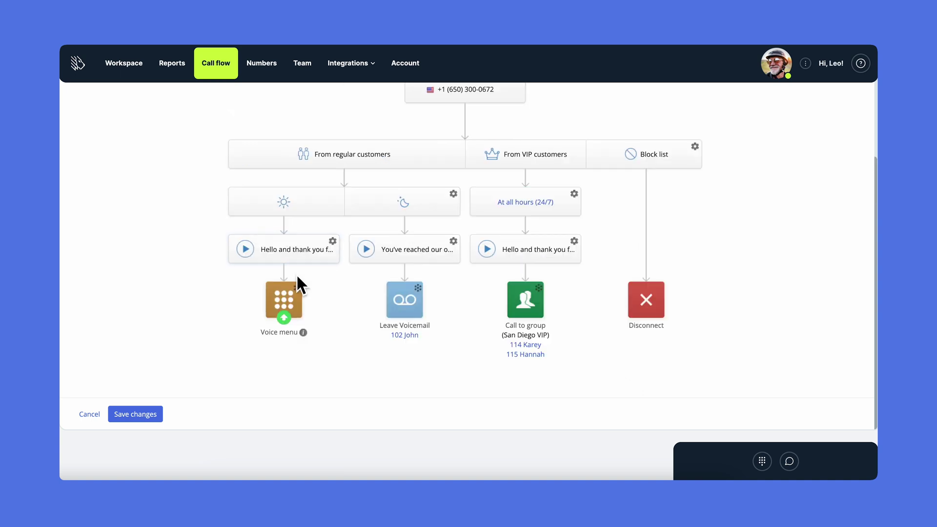
# Turn the daytime voice-menu step into a call queue with extensions 106 and 103.
pyautogui.click(299, 294)
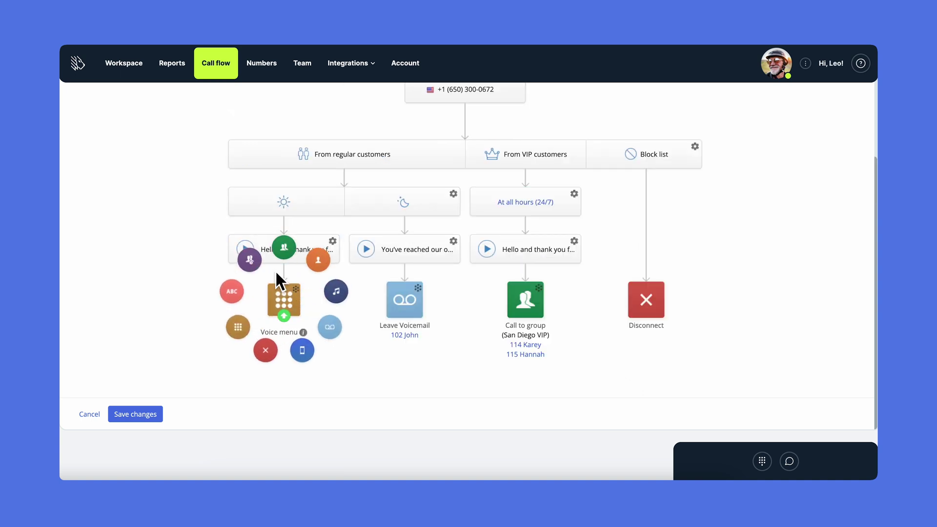
pyautogui.click(251, 258)
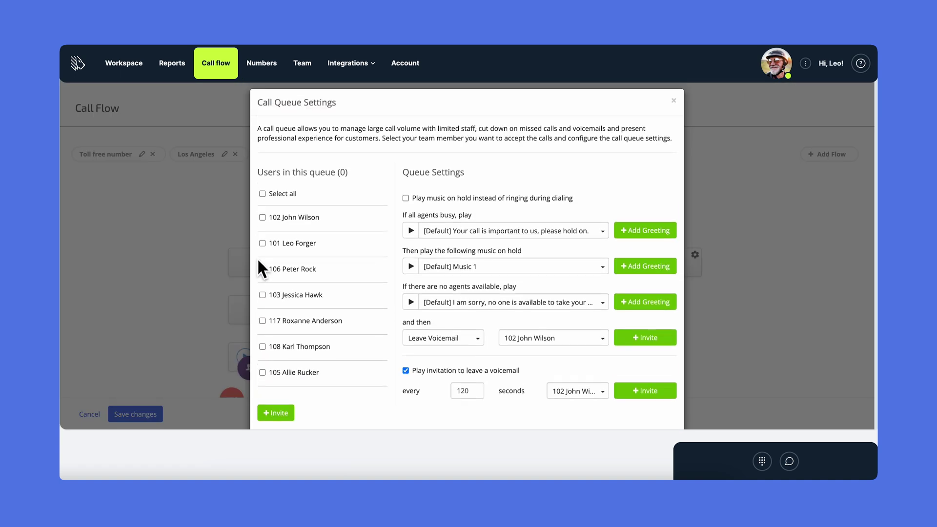
pyautogui.scroll(-1, 274, 247)
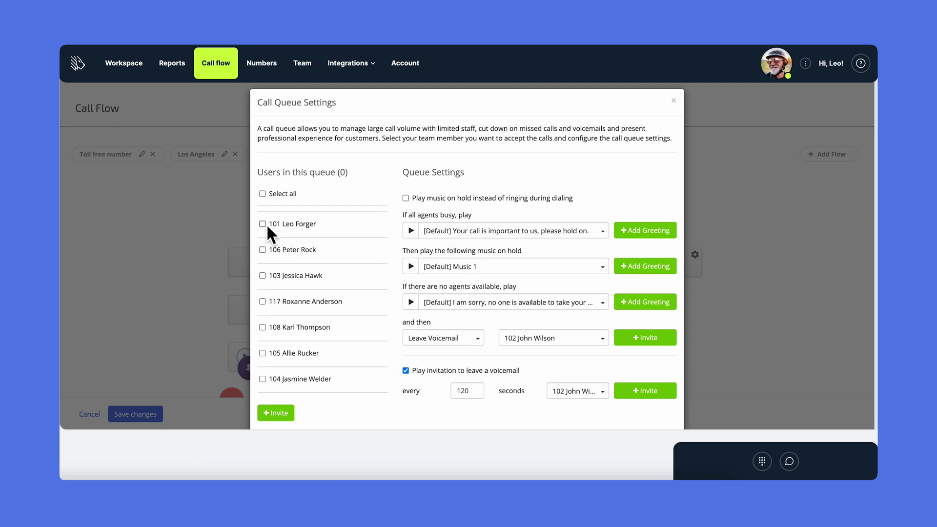
pyautogui.click(263, 250)
pyautogui.click(265, 277)
pyautogui.scroll(-2, 616, 227)
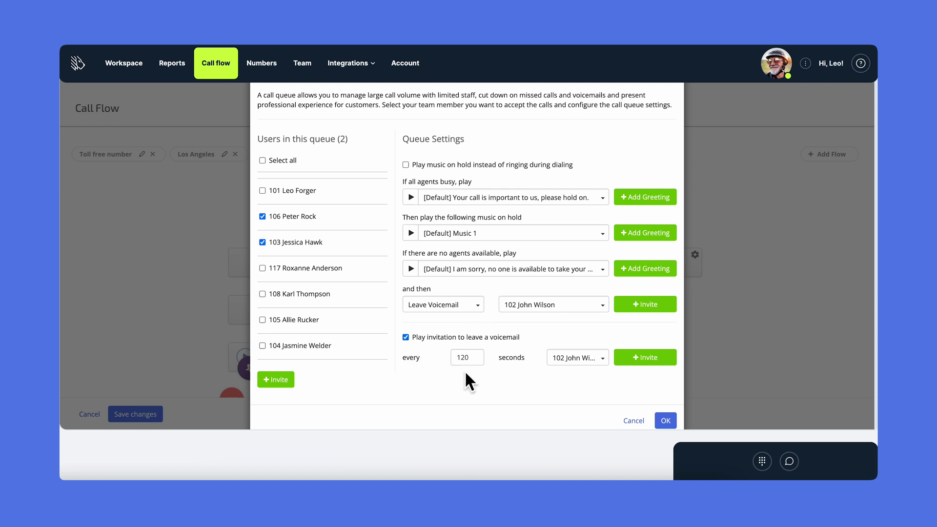
# Change the voice-menu step to Call to group, ringing the Los Angeles group simultaneously.
pyautogui.click(634, 422)
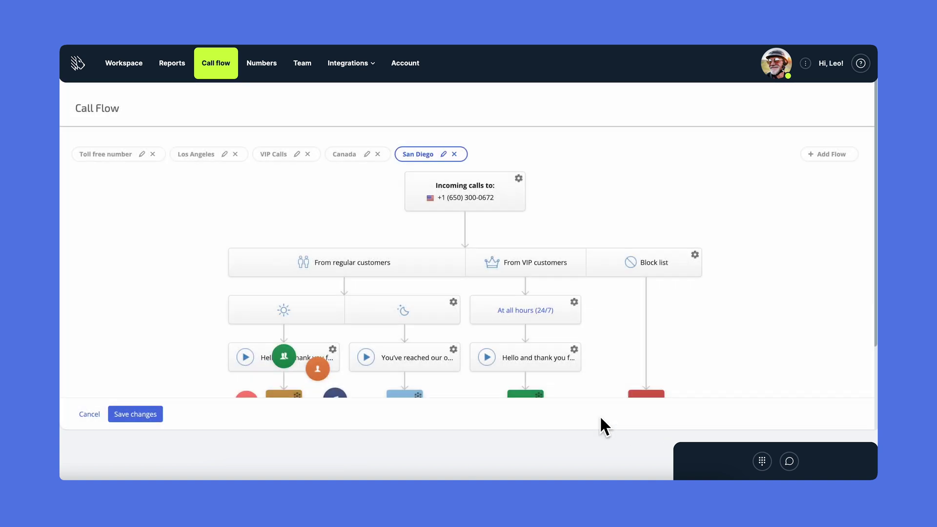
pyautogui.scroll(-2, 342, 341)
pyautogui.scroll(-3, 313, 337)
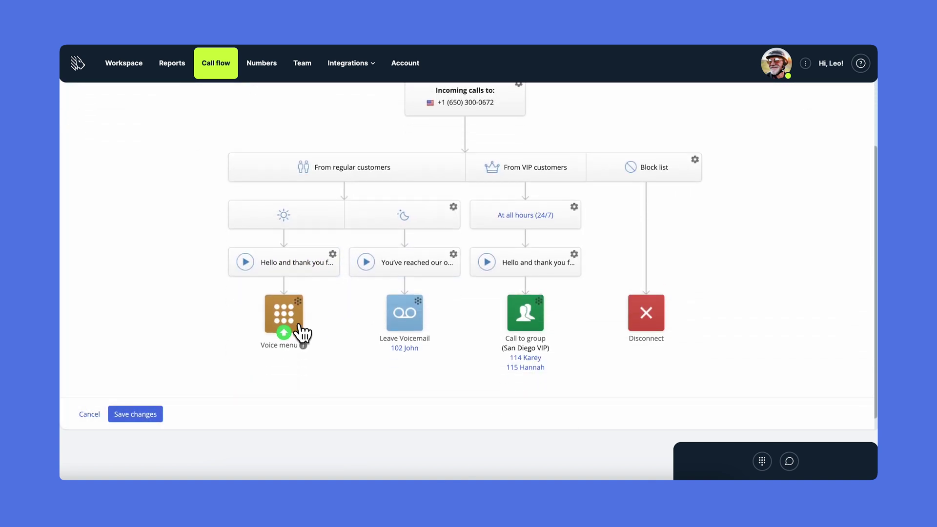
pyautogui.click(298, 292)
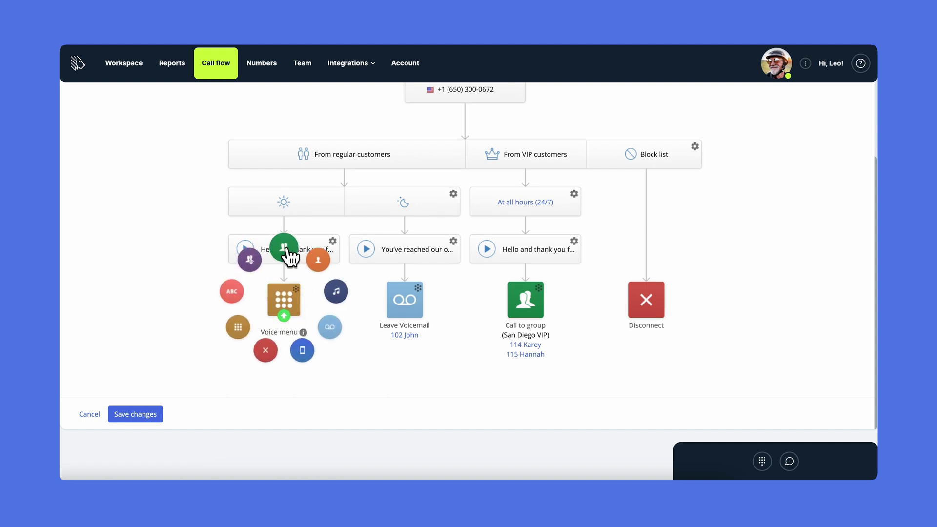
pyautogui.click(287, 246)
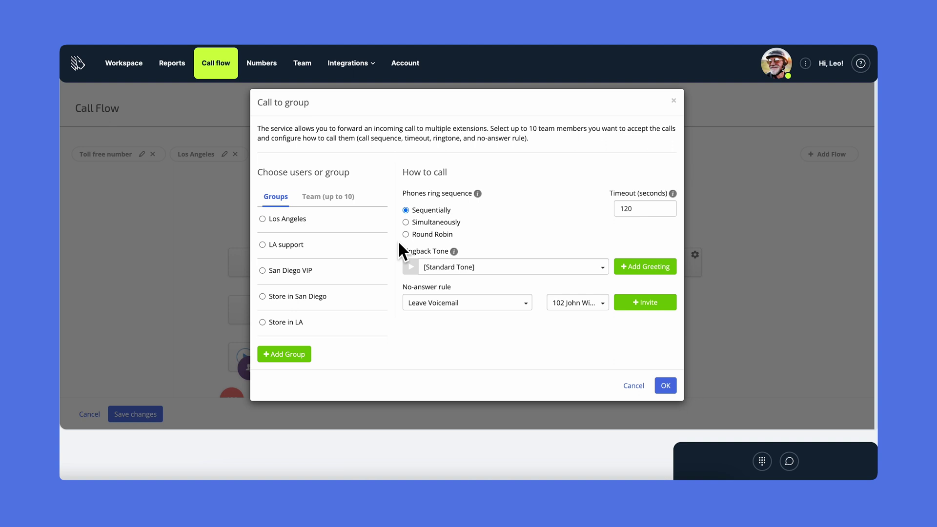
pyautogui.click(266, 219)
pyautogui.click(631, 387)
pyautogui.scroll(-2, 641, 366)
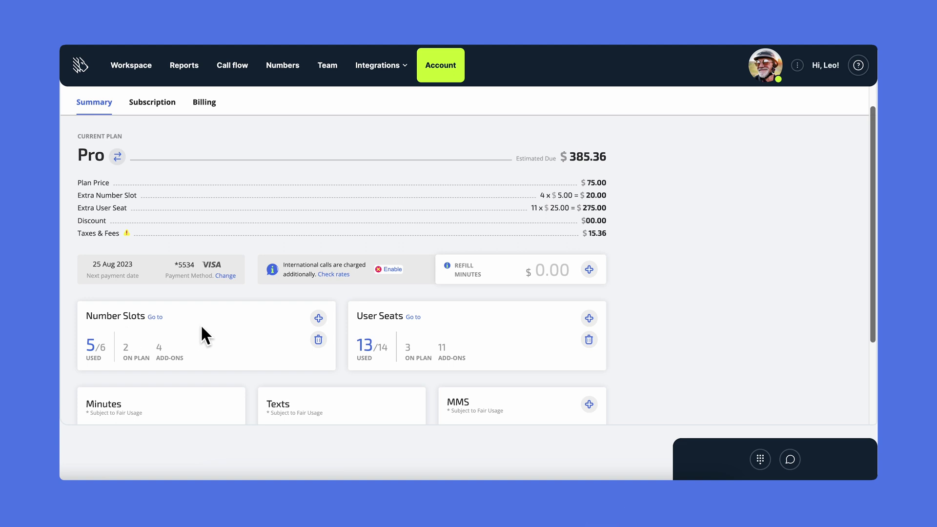
# Review the Pro plan account summary, then switch to the billing details.
pyautogui.scroll(-1, 356, 327)
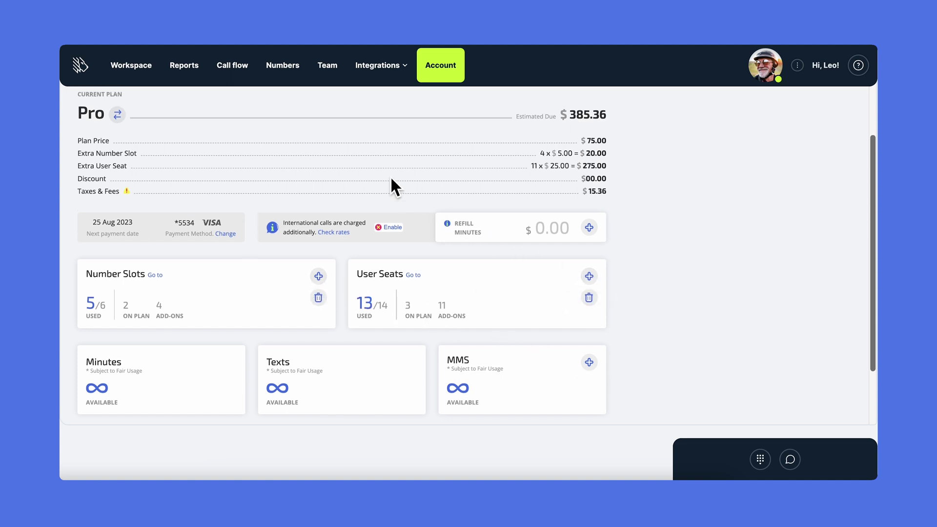
pyautogui.scroll(2, 391, 176)
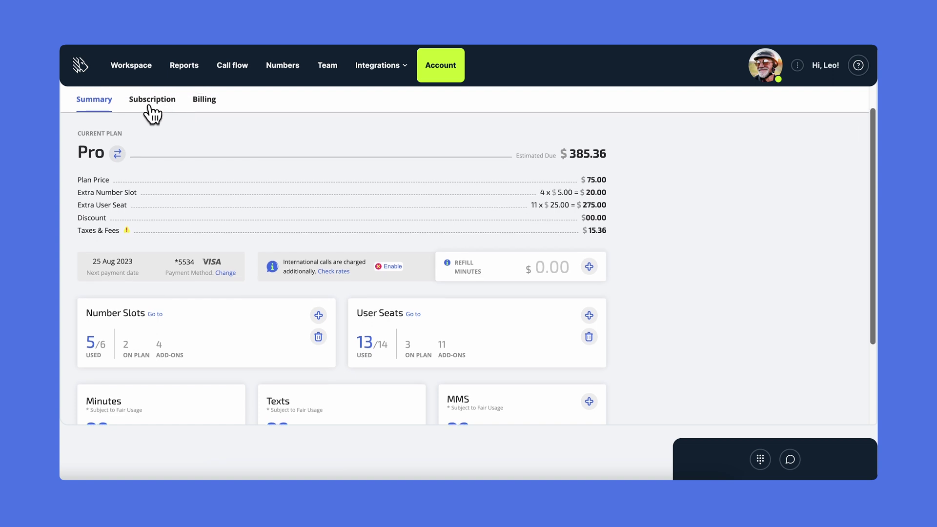
pyautogui.click(206, 105)
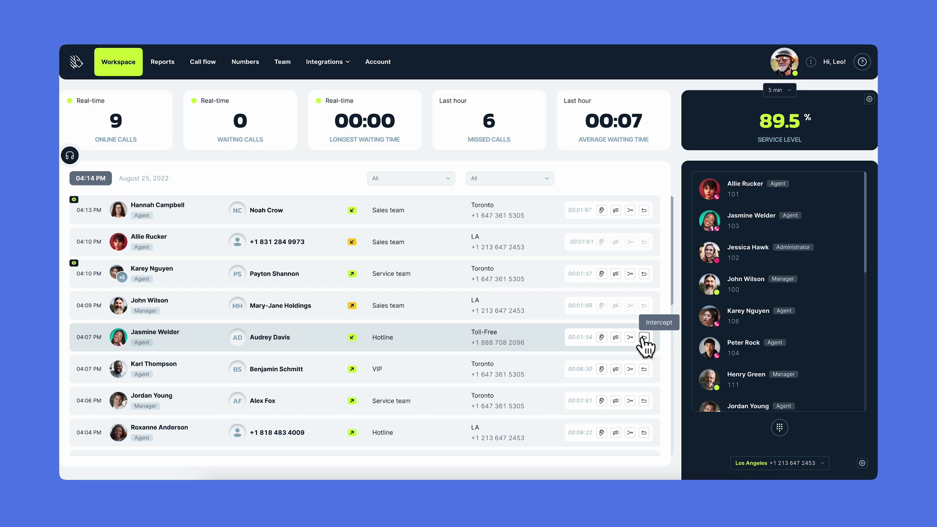
# Listen in on an active agent call from the Workspace call list.
pyautogui.click(604, 335)
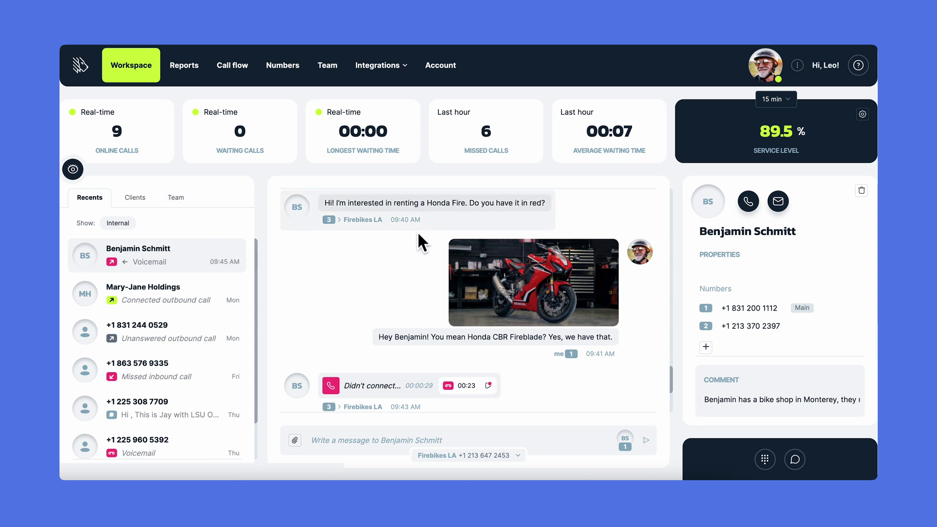
pyautogui.scroll(-1, 418, 263)
pyautogui.scroll(-4, 449, 318)
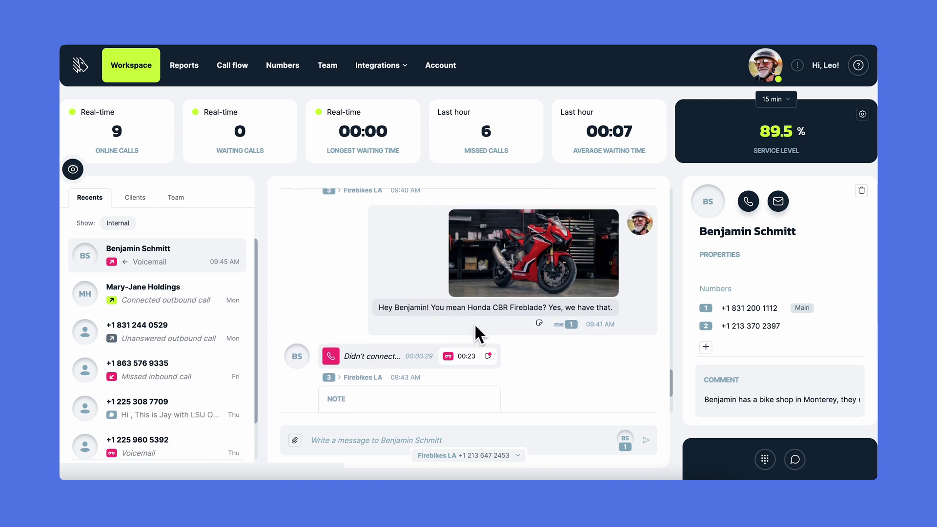
pyautogui.scroll(-2, 591, 371)
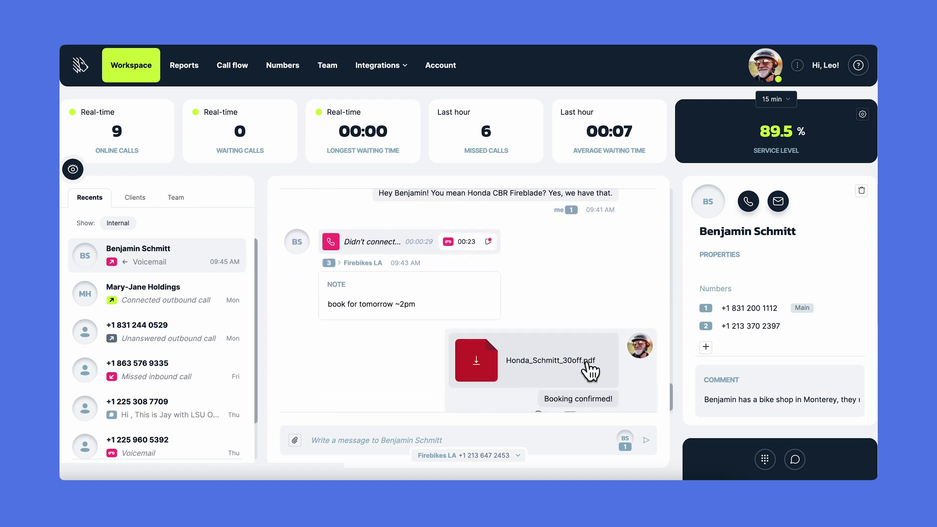
pyautogui.scroll(-1, 590, 365)
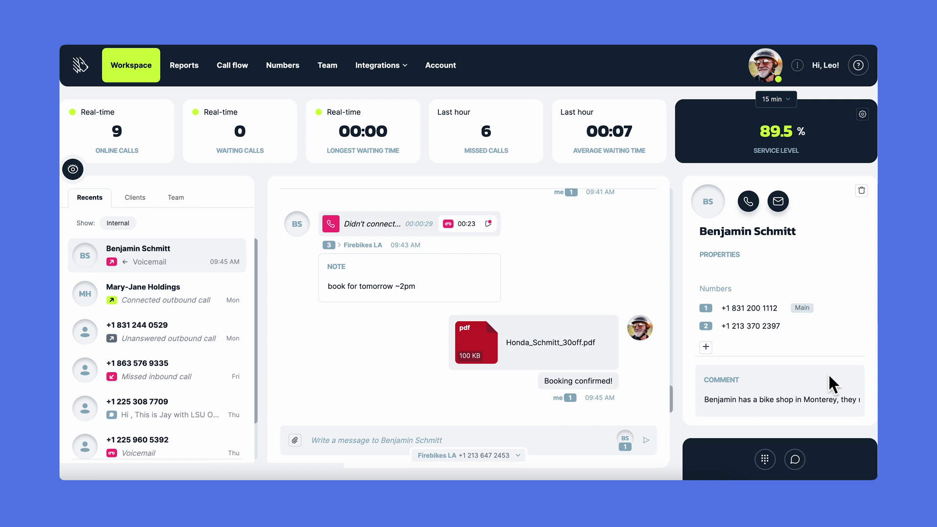
pyautogui.moveTo(769, 399)
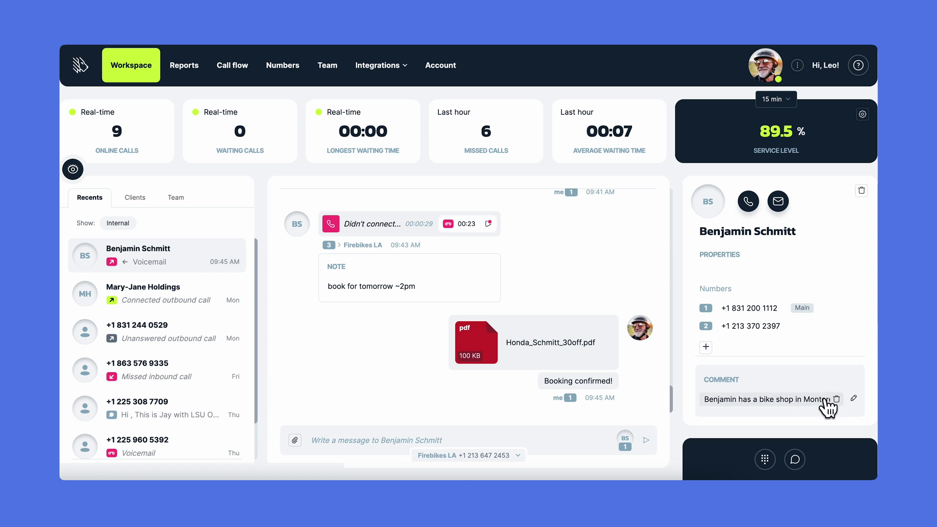
pyautogui.click(746, 199)
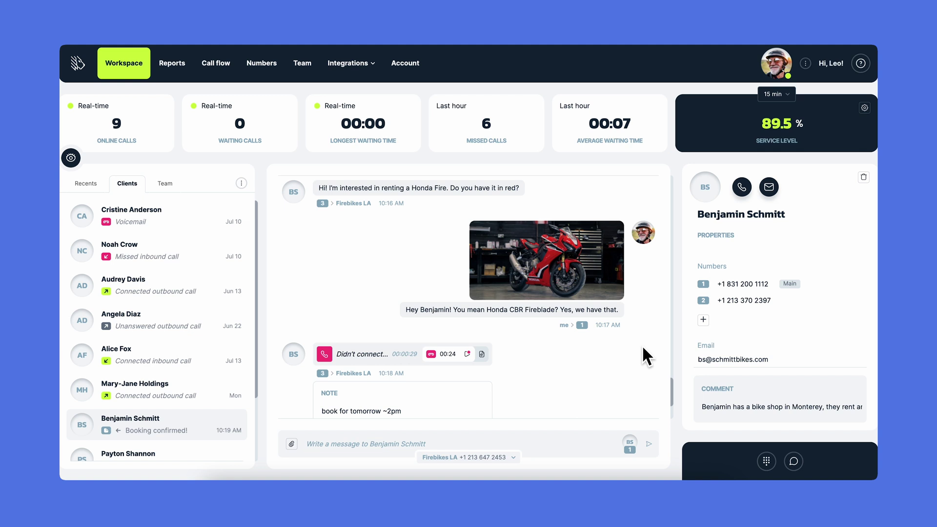
pyautogui.click(768, 460)
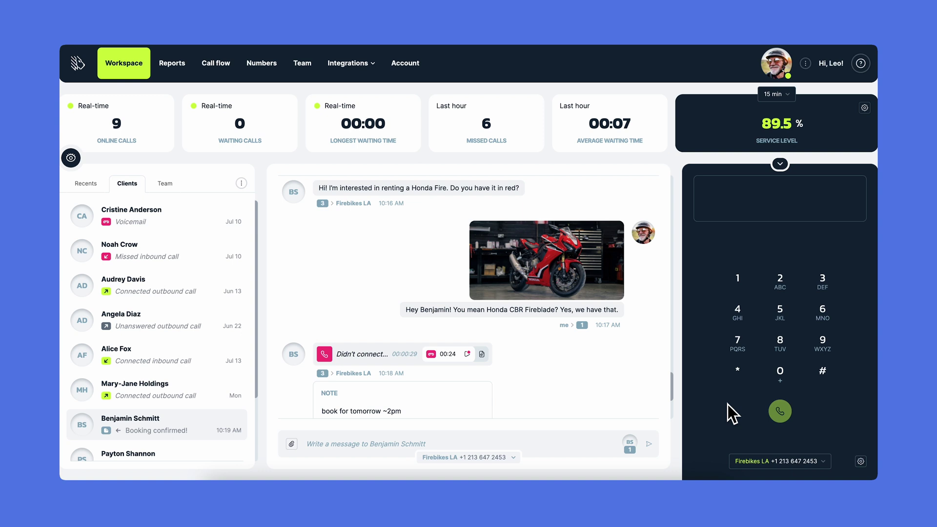
pyautogui.click(823, 461)
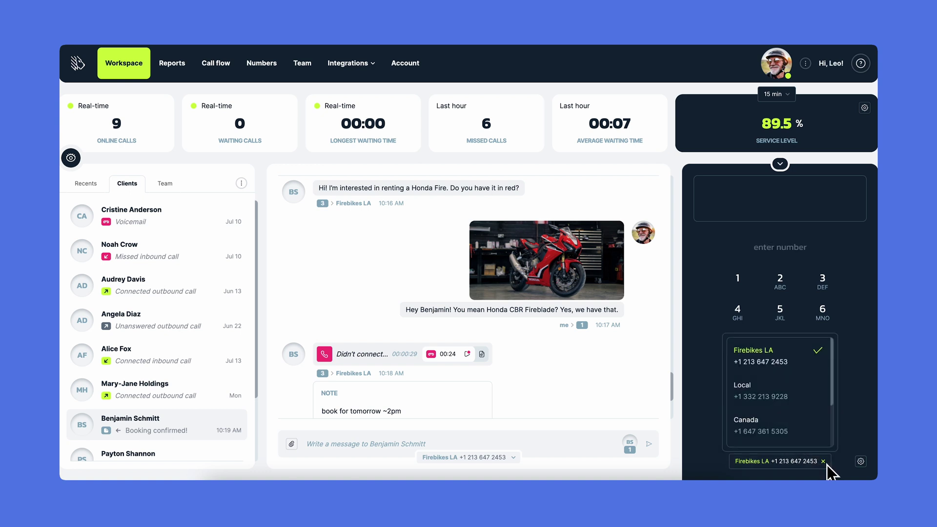
pyautogui.click(825, 463)
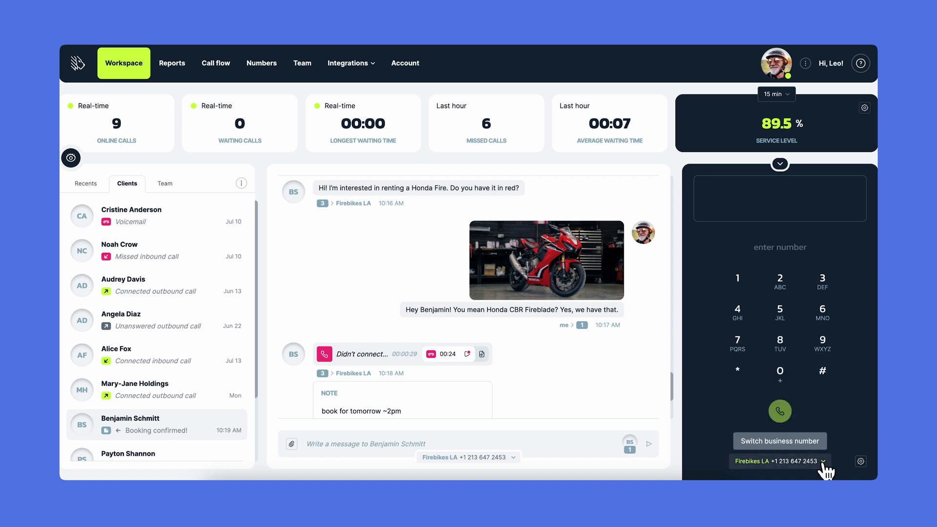
pyautogui.click(860, 463)
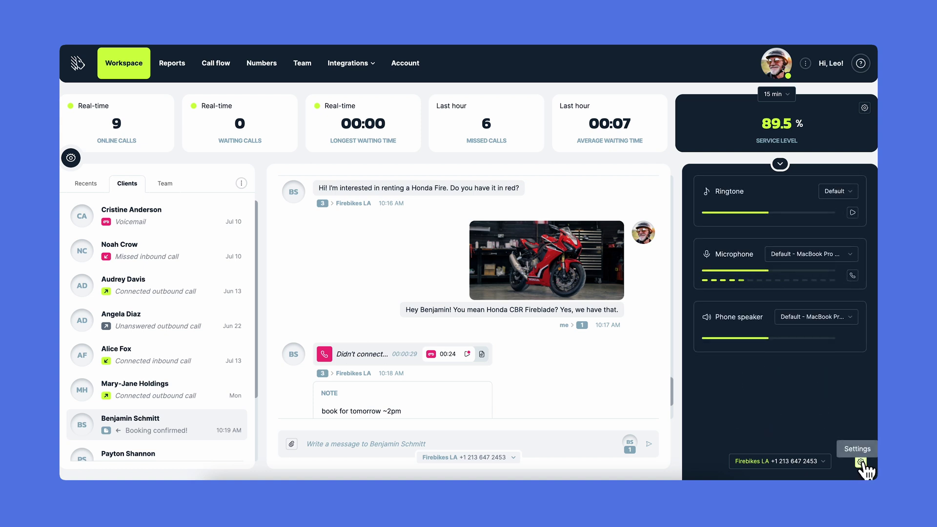
pyautogui.click(861, 462)
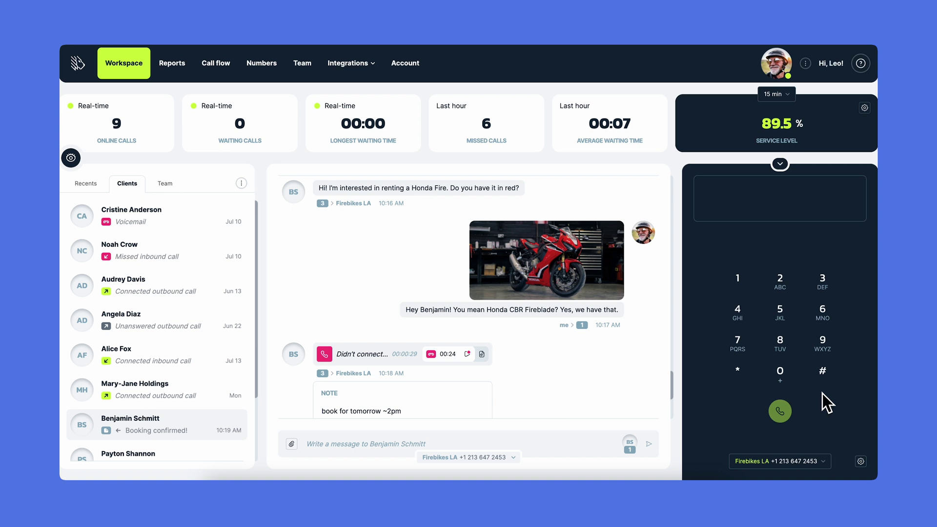
pyautogui.click(745, 288)
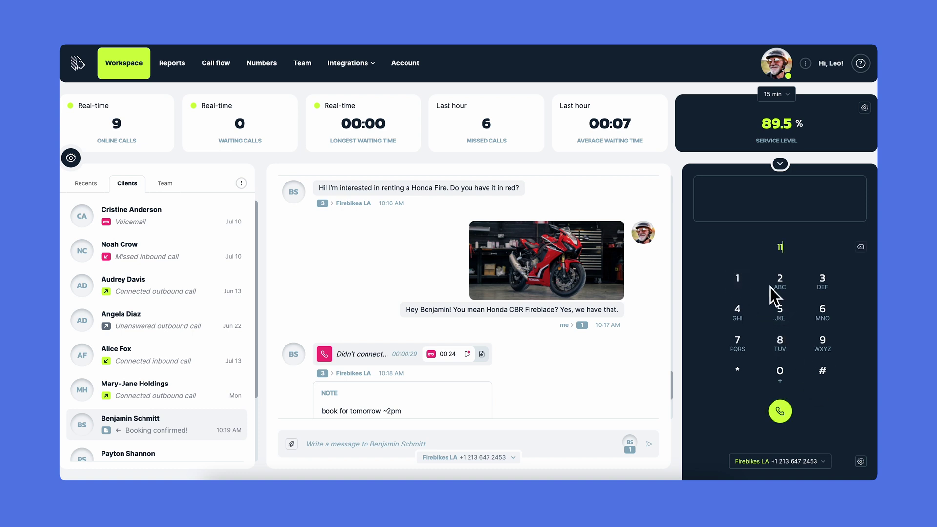
pyautogui.click(770, 288)
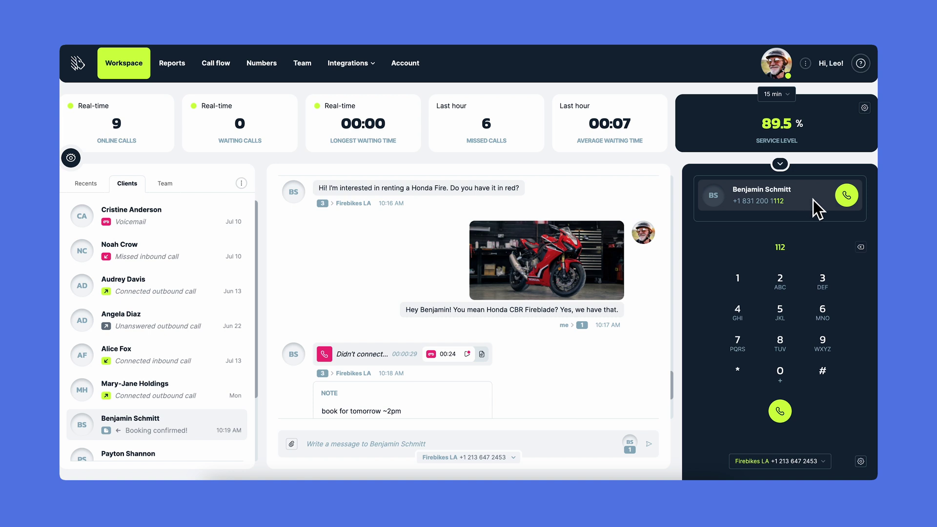
pyautogui.click(846, 196)
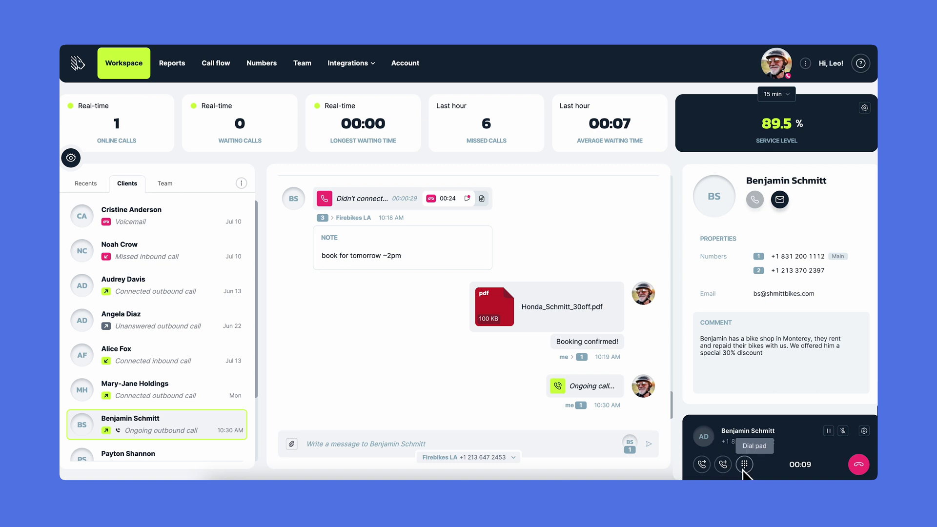
pyautogui.click(723, 465)
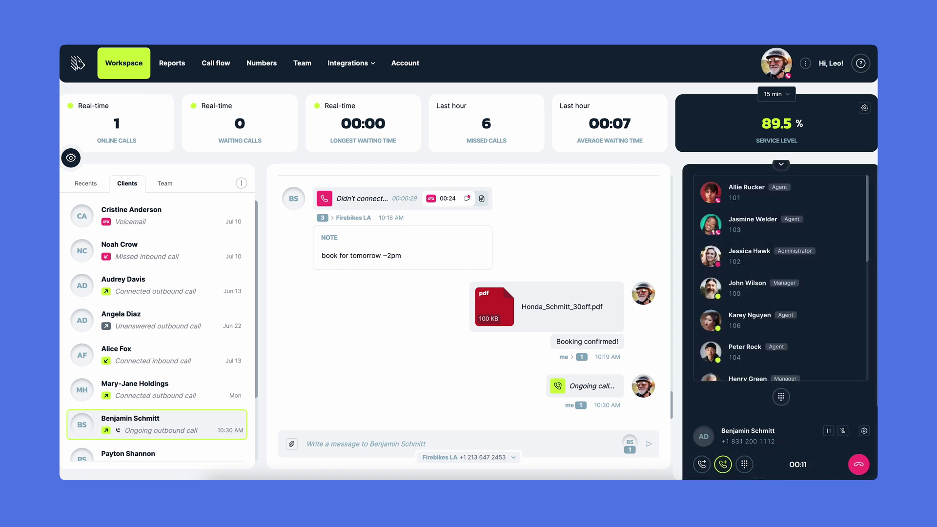
pyautogui.click(848, 352)
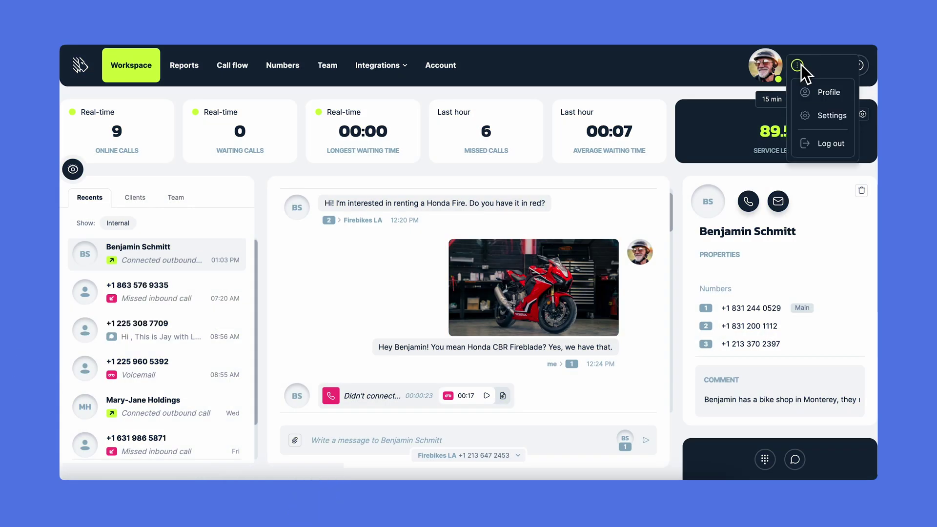
pyautogui.click(830, 92)
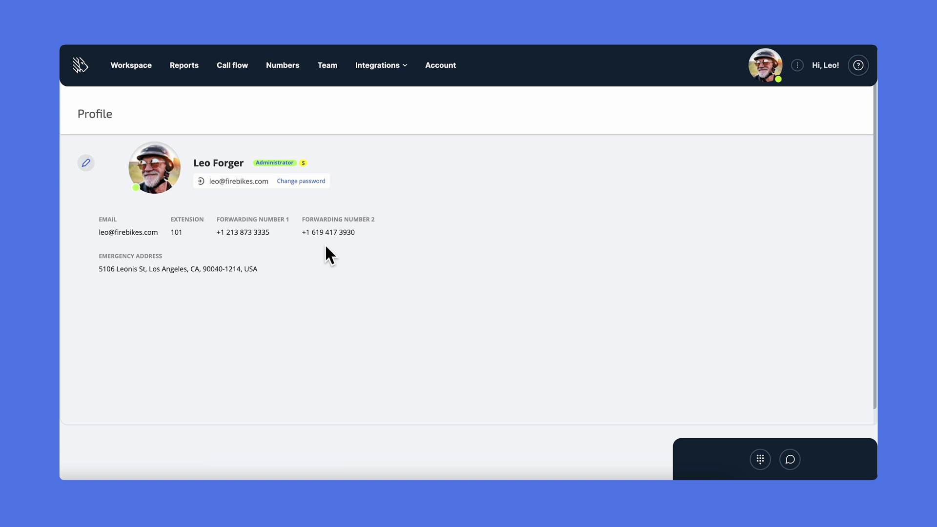
pyautogui.click(86, 163)
# Replace the Los Angeles emergency address with 'I reside in another country'.
pyautogui.scroll(-3, 497, 308)
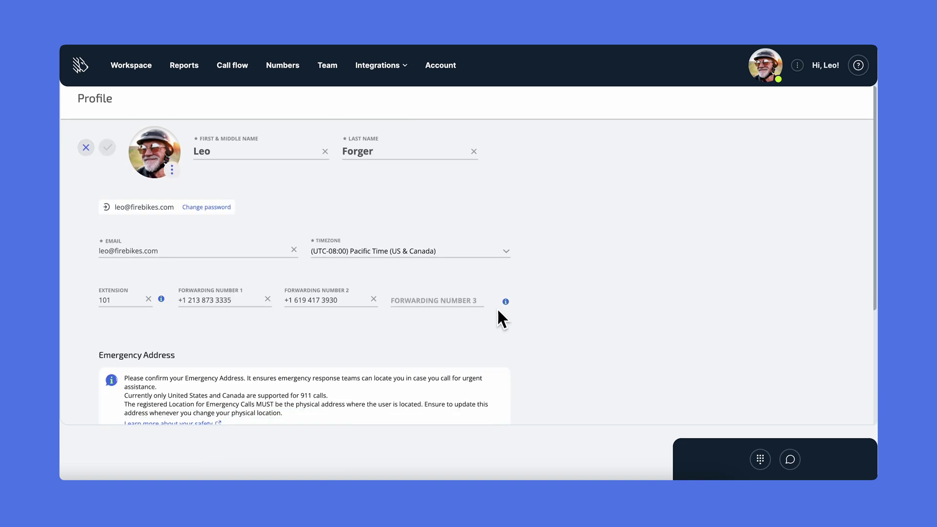
pyautogui.scroll(-1, 562, 364)
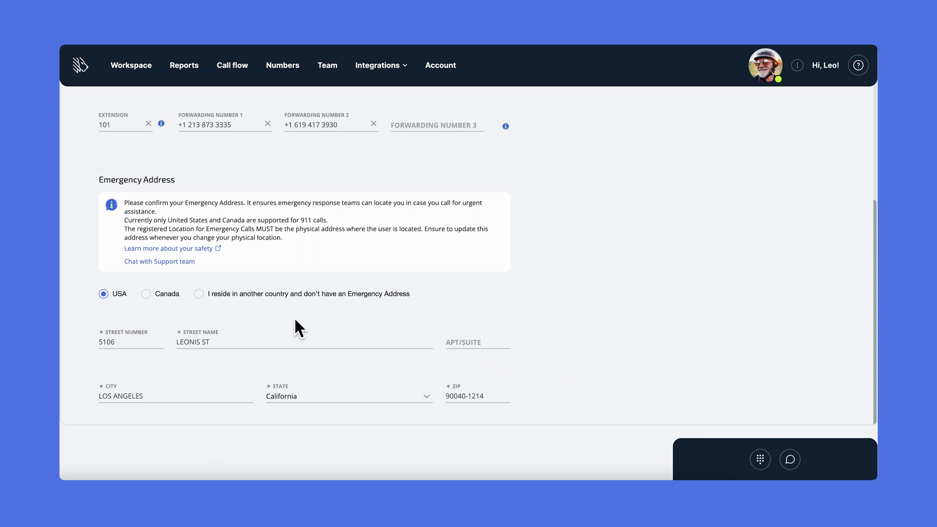
pyautogui.click(199, 294)
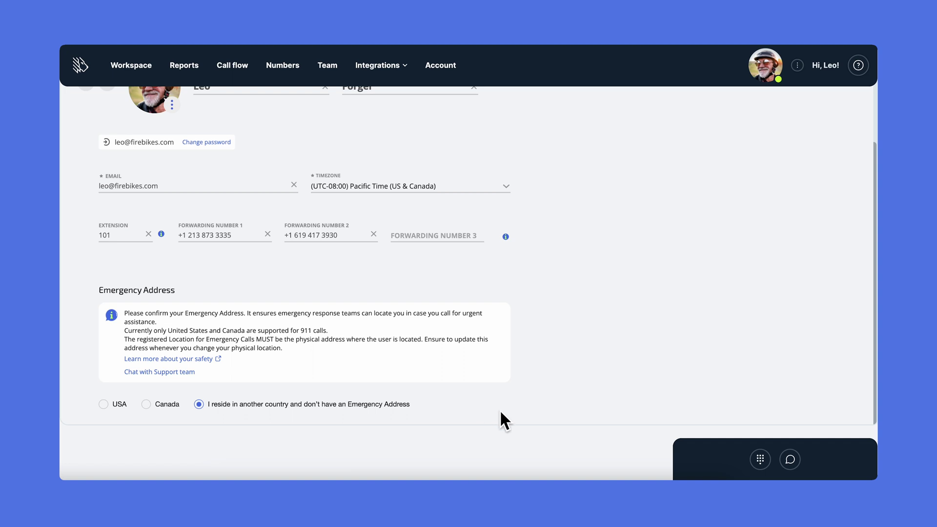
pyautogui.click(797, 66)
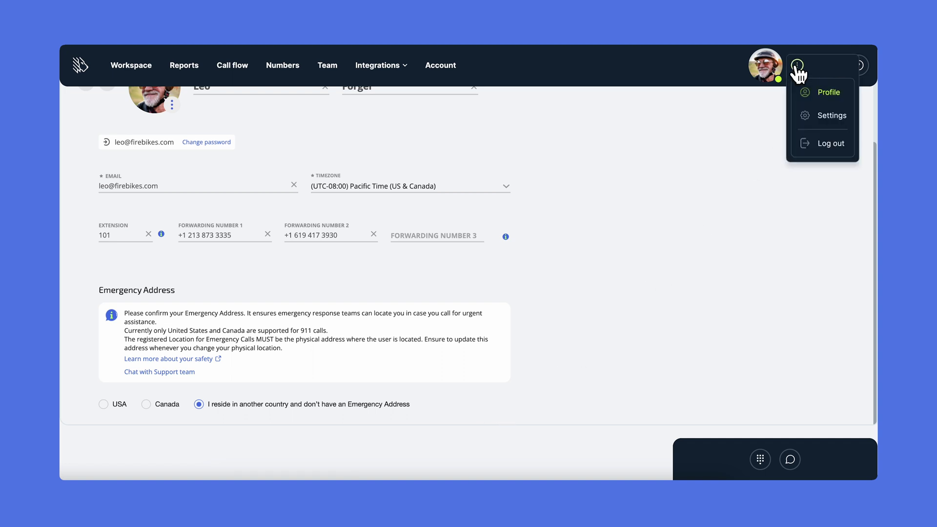
# Order forwarding as Mobile App, Webphone, then the two US numbers, and save.
pyautogui.click(800, 116)
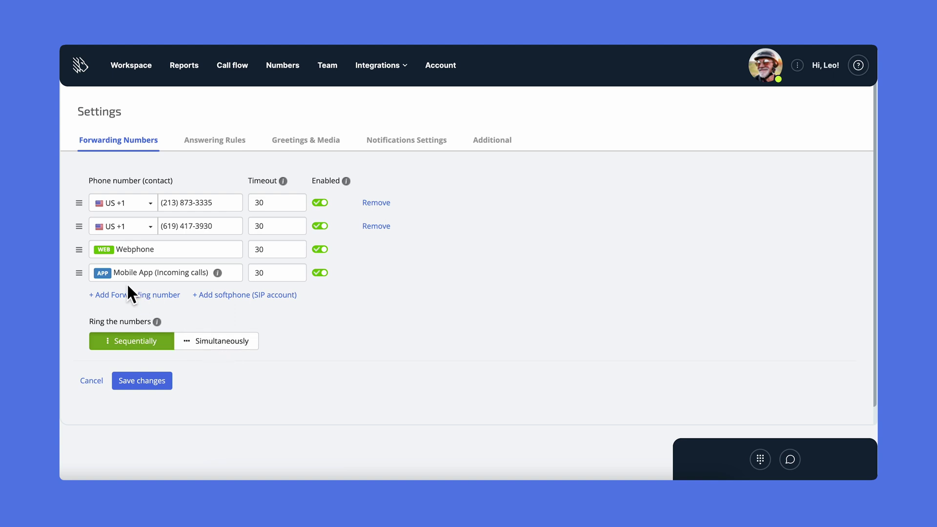
pyautogui.moveTo(79, 249); pyautogui.dragTo(77, 203)
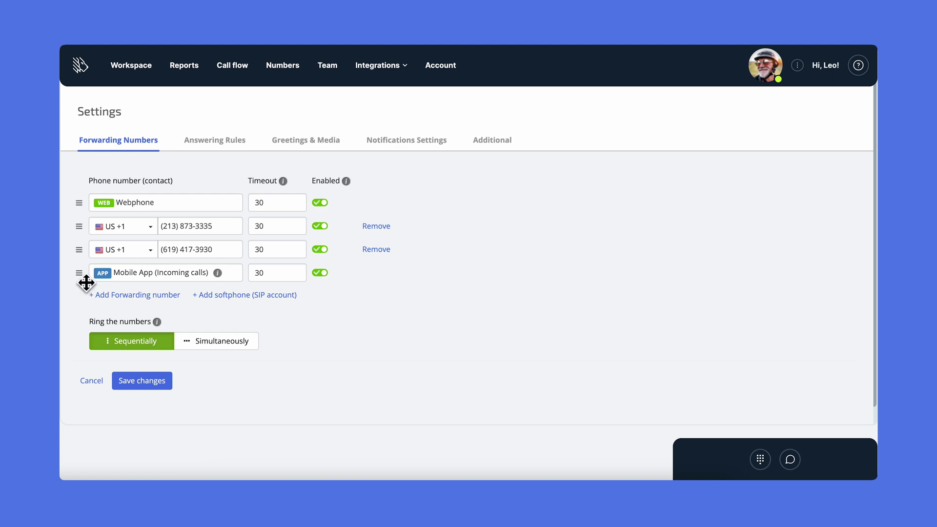
pyautogui.moveTo(86, 283); pyautogui.dragTo(84, 211)
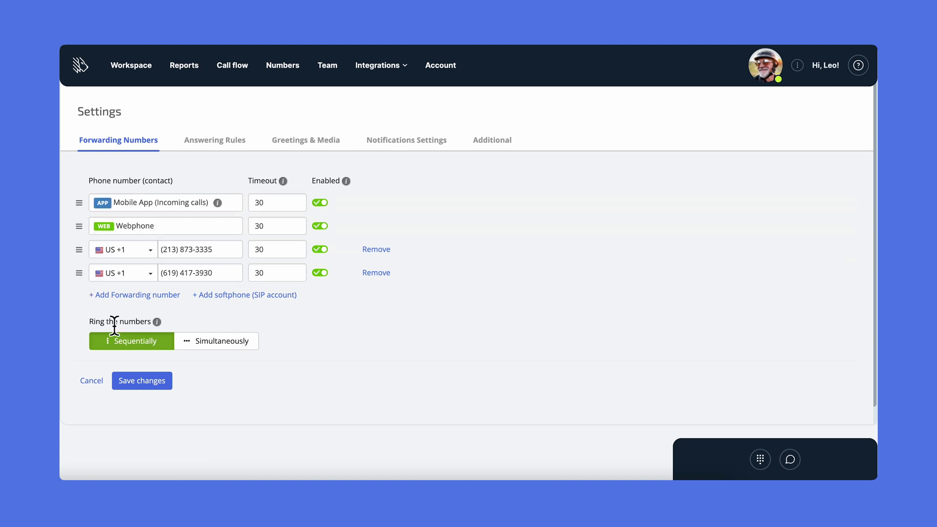
pyautogui.click(133, 385)
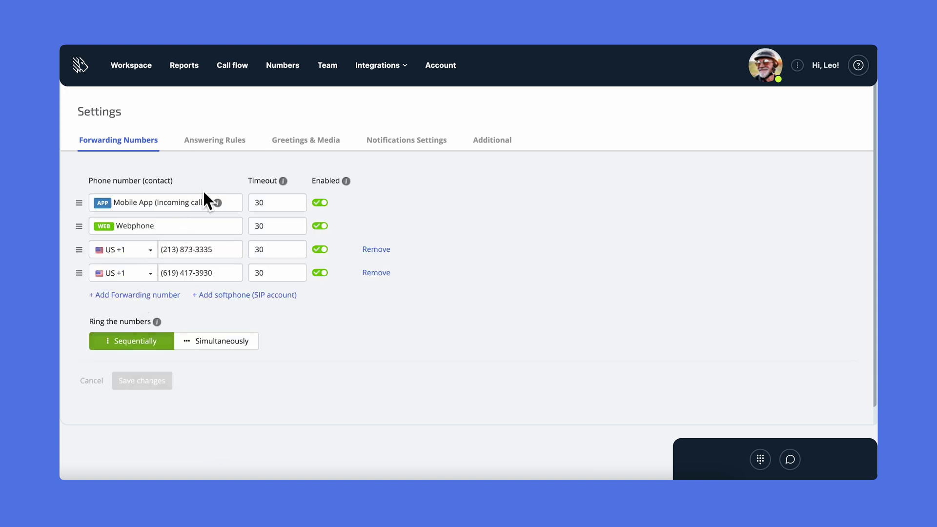
# Review Answering Rules, then browse the hold music tracks under Greetings & Media.
pyautogui.click(226, 143)
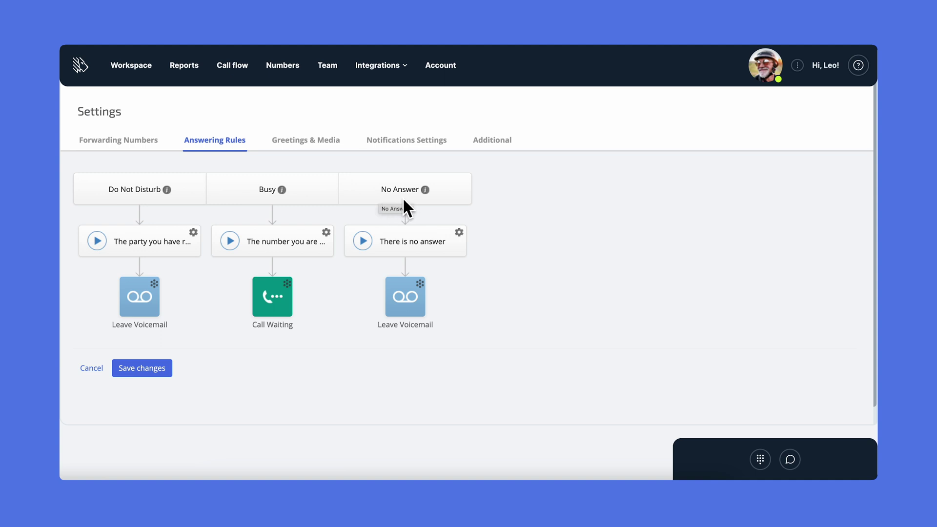
pyautogui.click(309, 140)
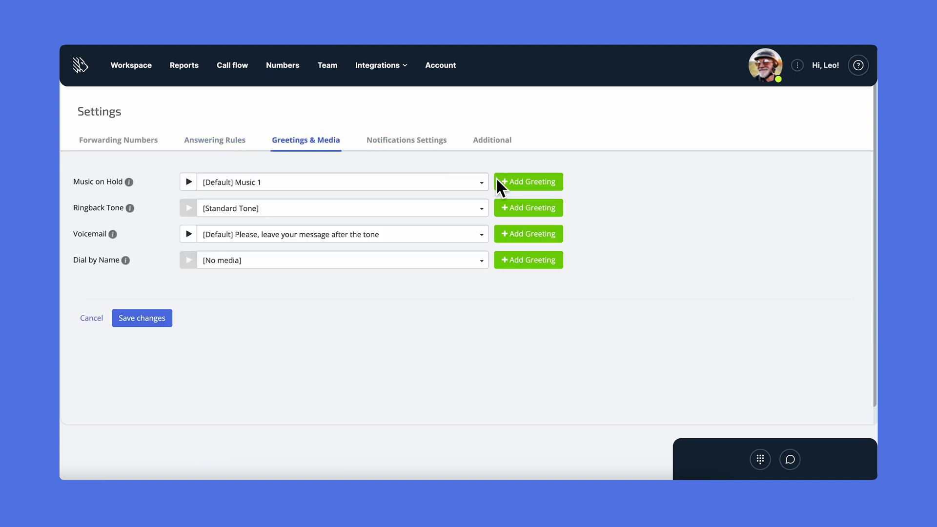
pyautogui.click(483, 183)
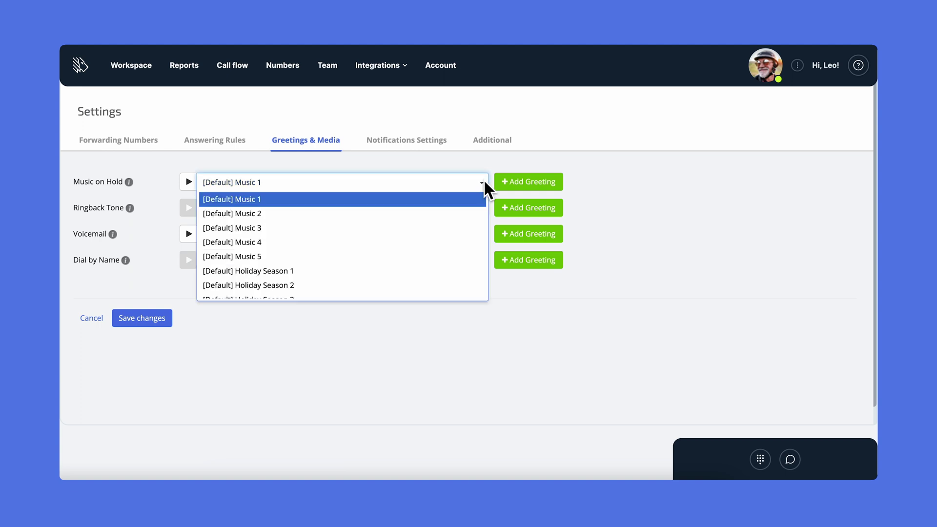
pyautogui.click(485, 182)
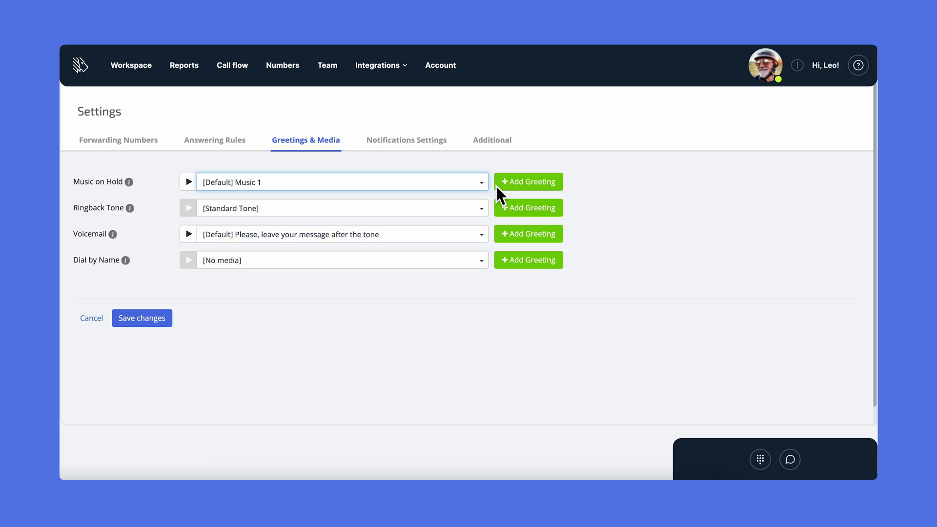
pyautogui.click(540, 188)
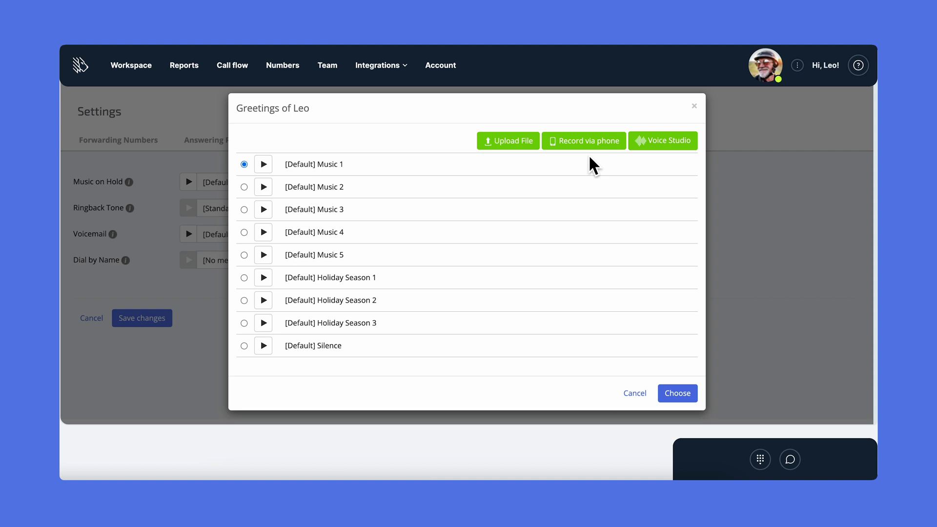
pyautogui.click(674, 397)
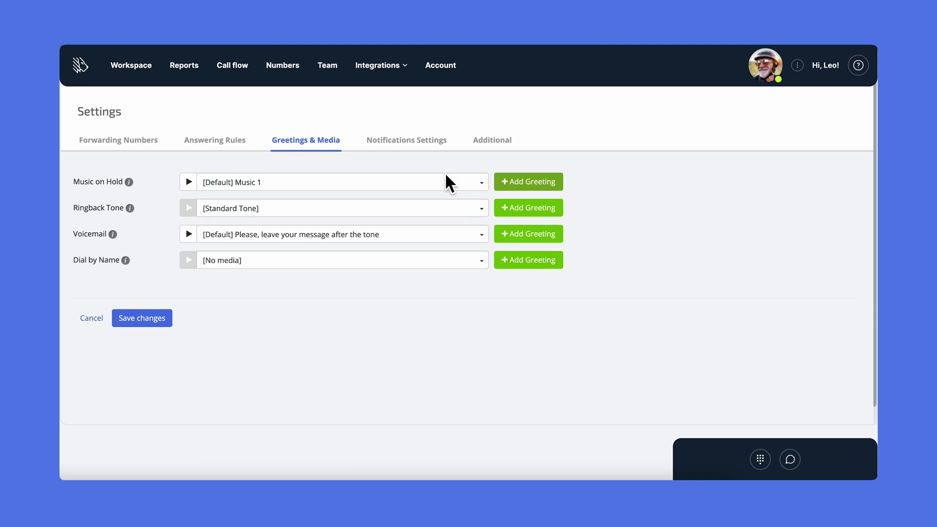
pyautogui.click(423, 149)
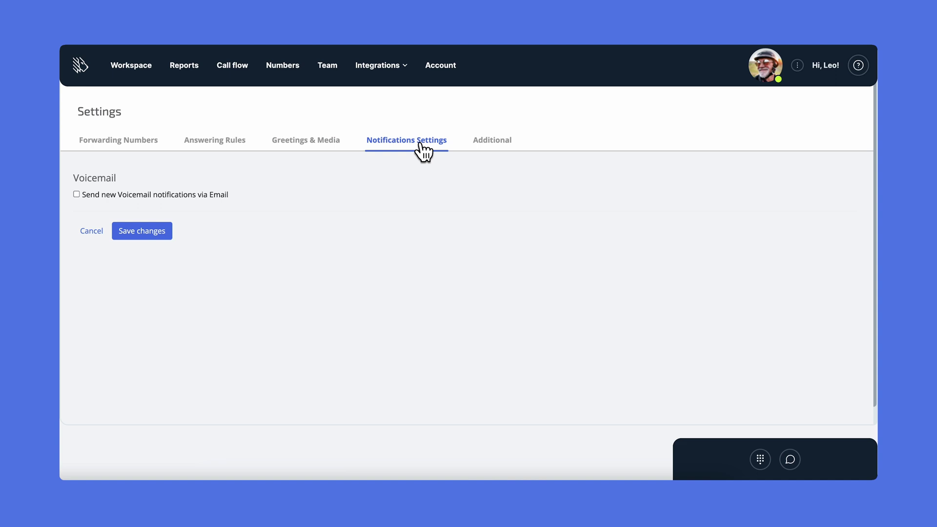